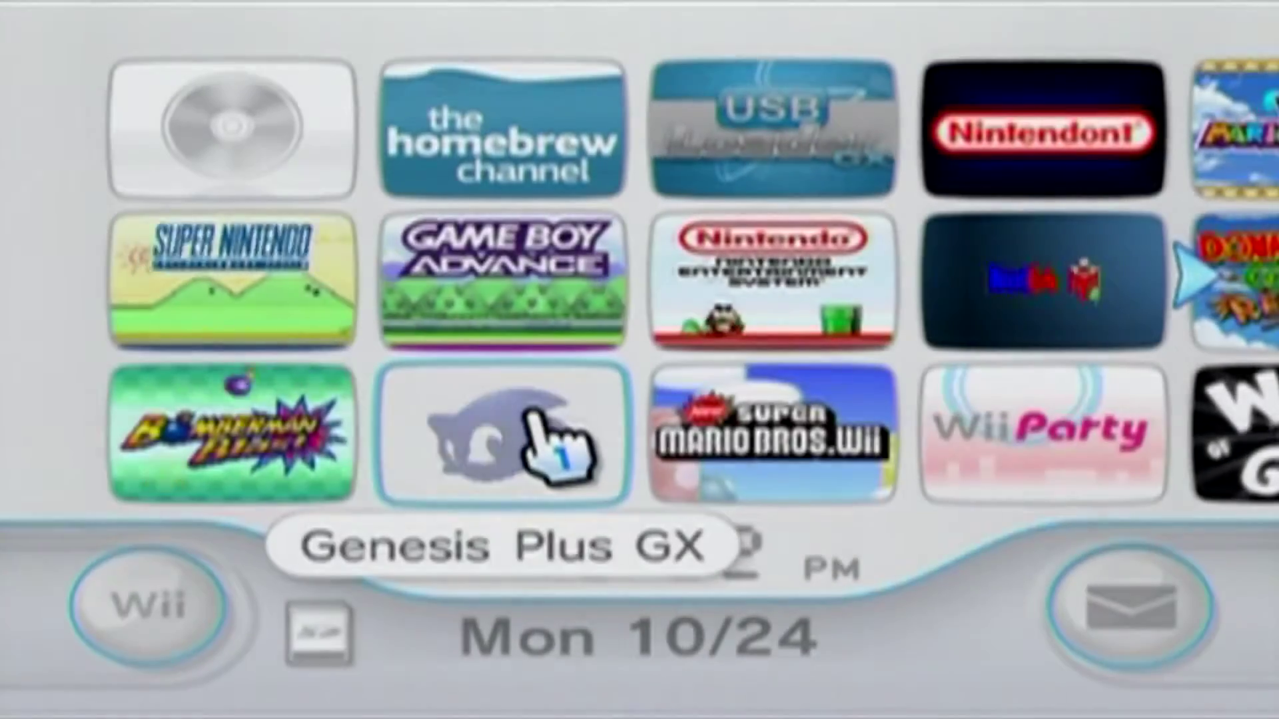
Step: Open the Genesis Plus GX channel from the Wii Menu
click(574, 412)
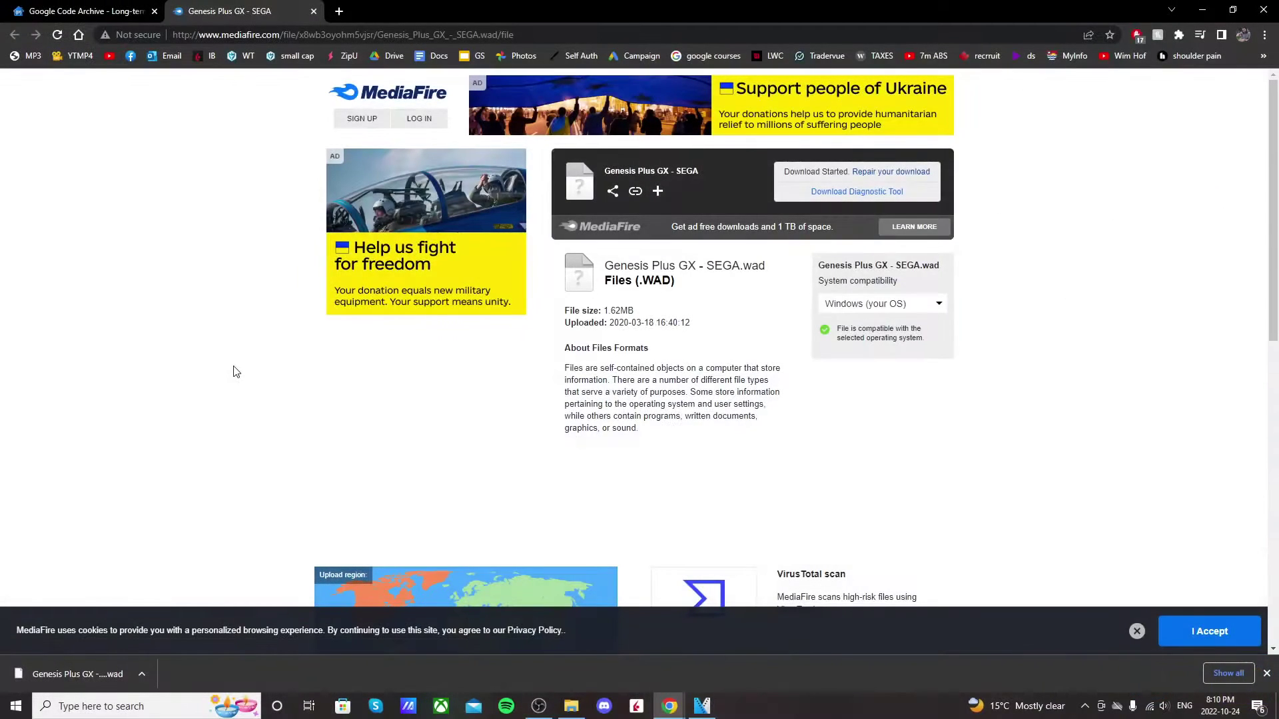
Step: Download YAWMM.zip from the yawmm page on Google Code Archive and open the archive over the desktop
click(105, 12)
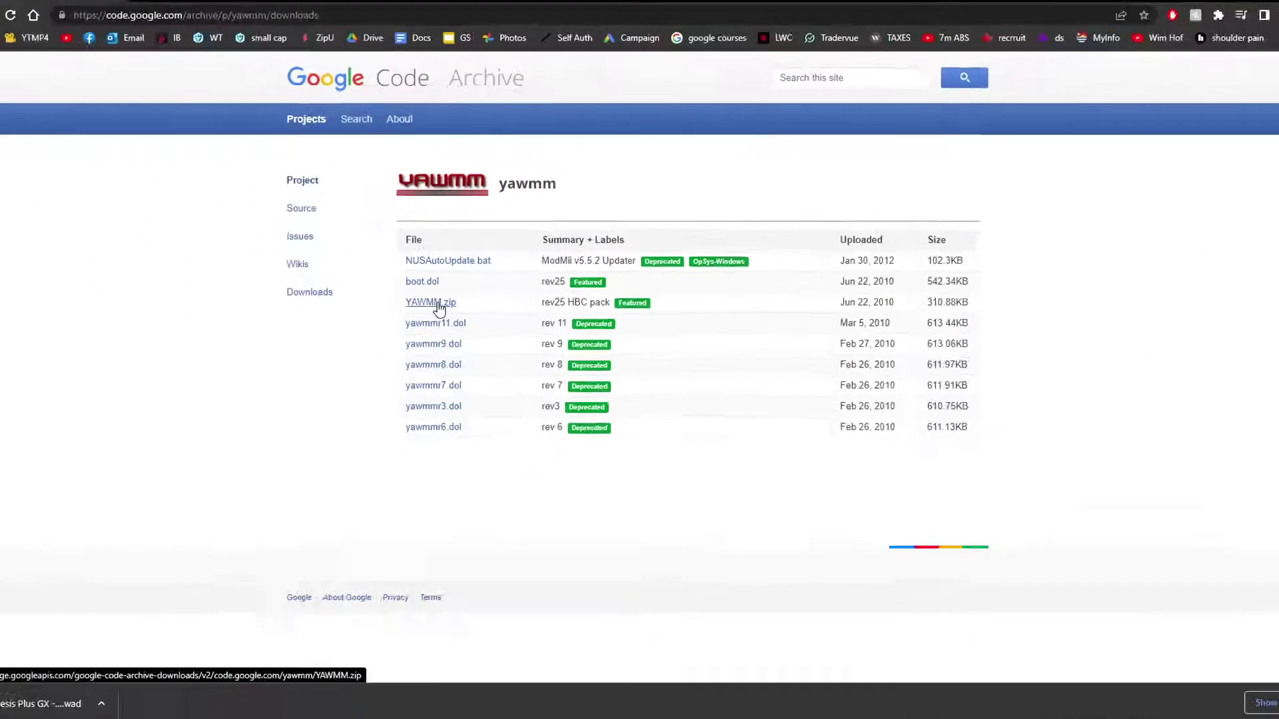
click(246, 326)
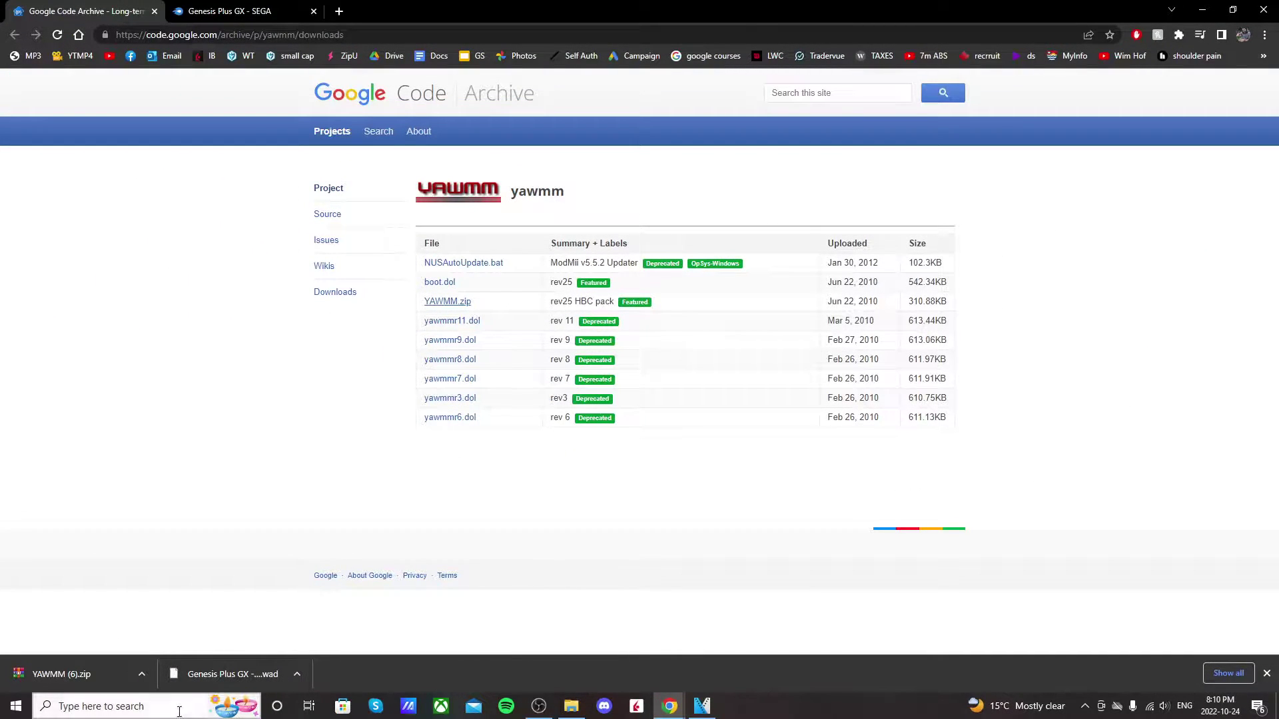
click(80, 674)
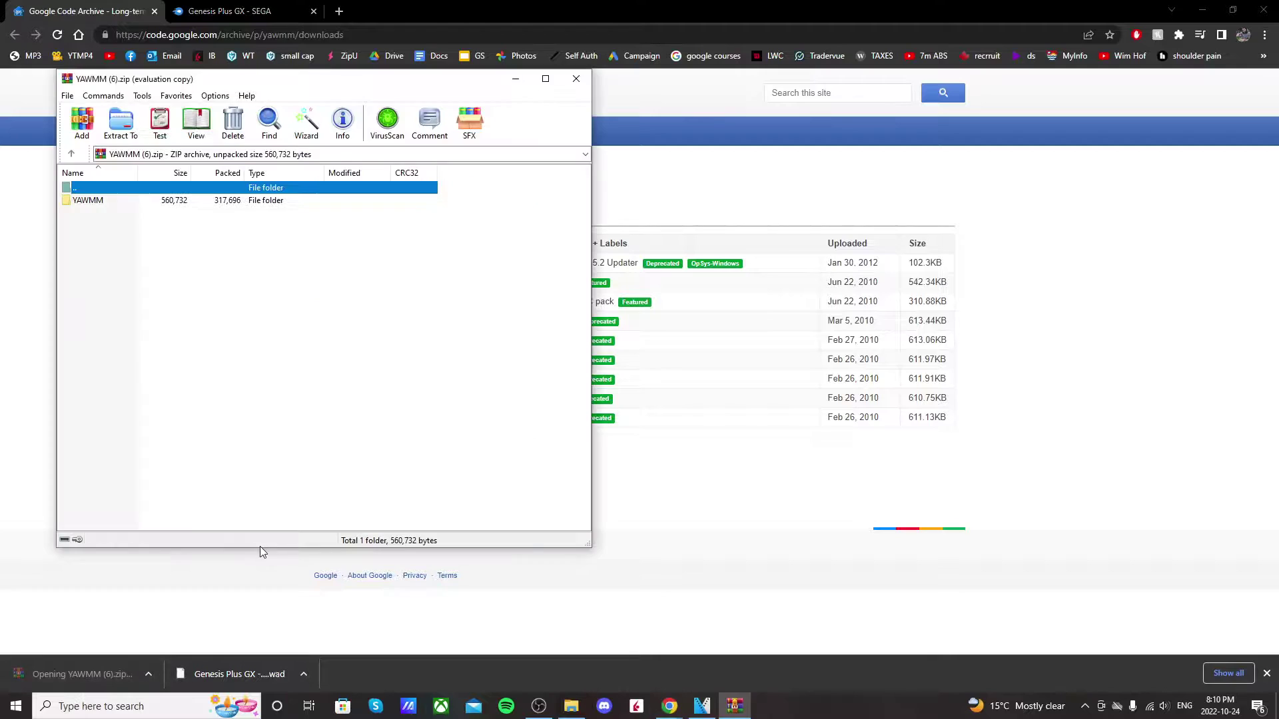
click(1202, 10)
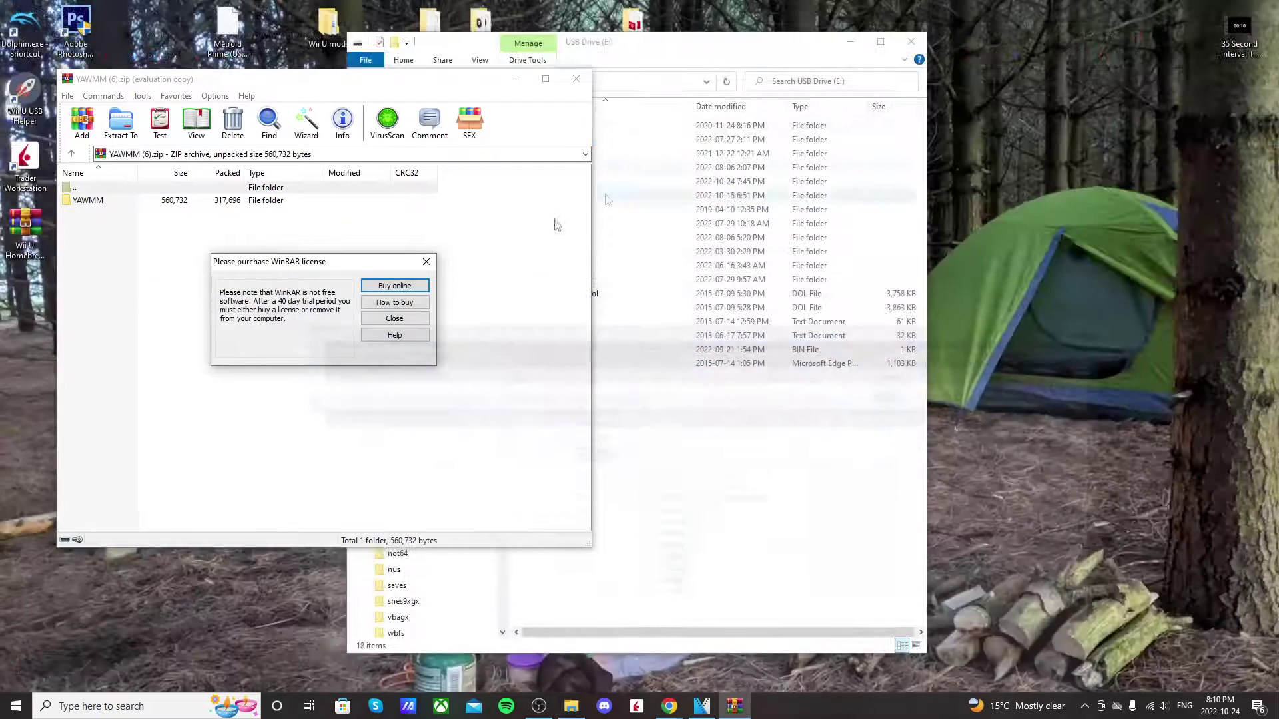
click(392, 318)
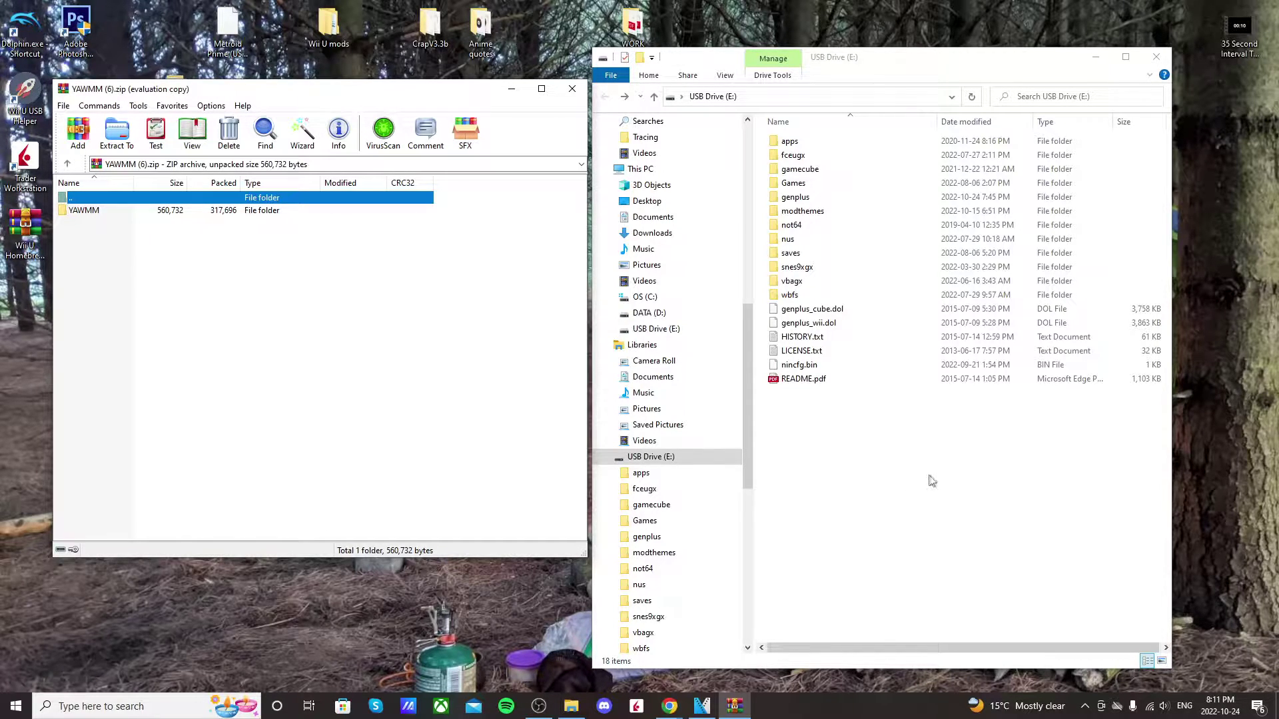
Step: Copy the apps folder from inside the archive's YAWMM folder to the root of USB Drive (E:)
click(116, 212)
click(341, 311)
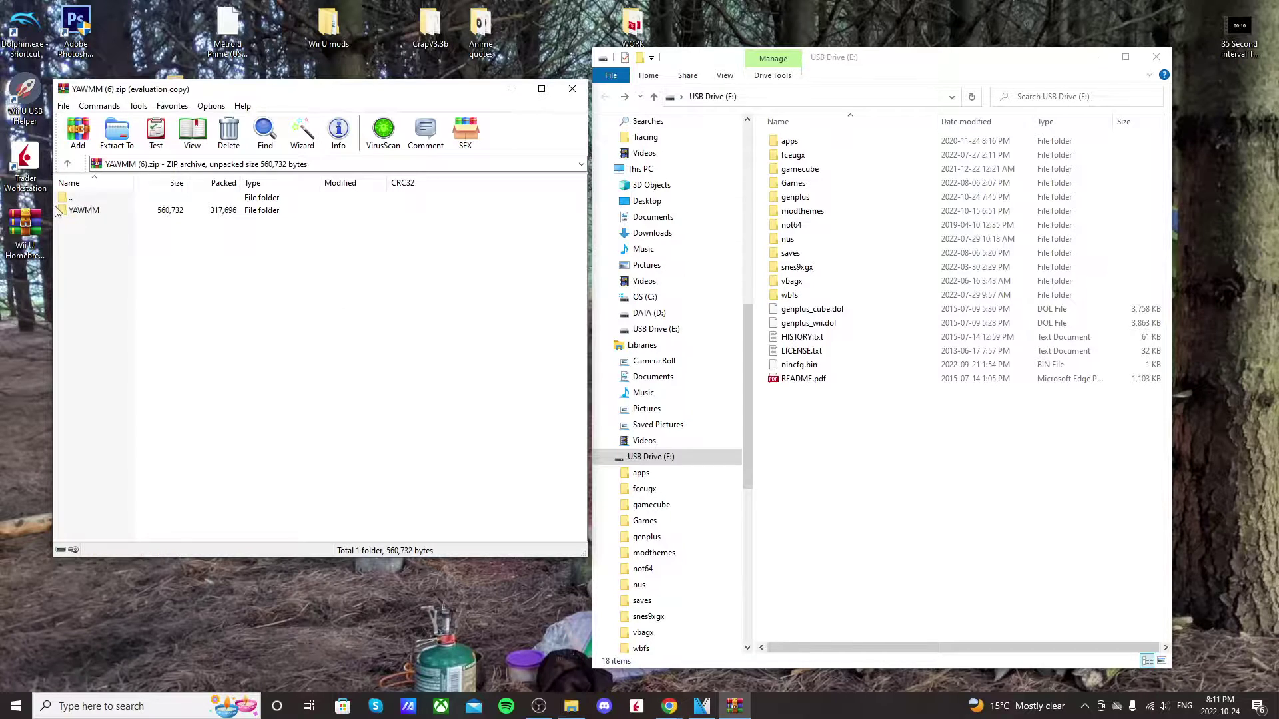
double_click(86, 211)
click(80, 217)
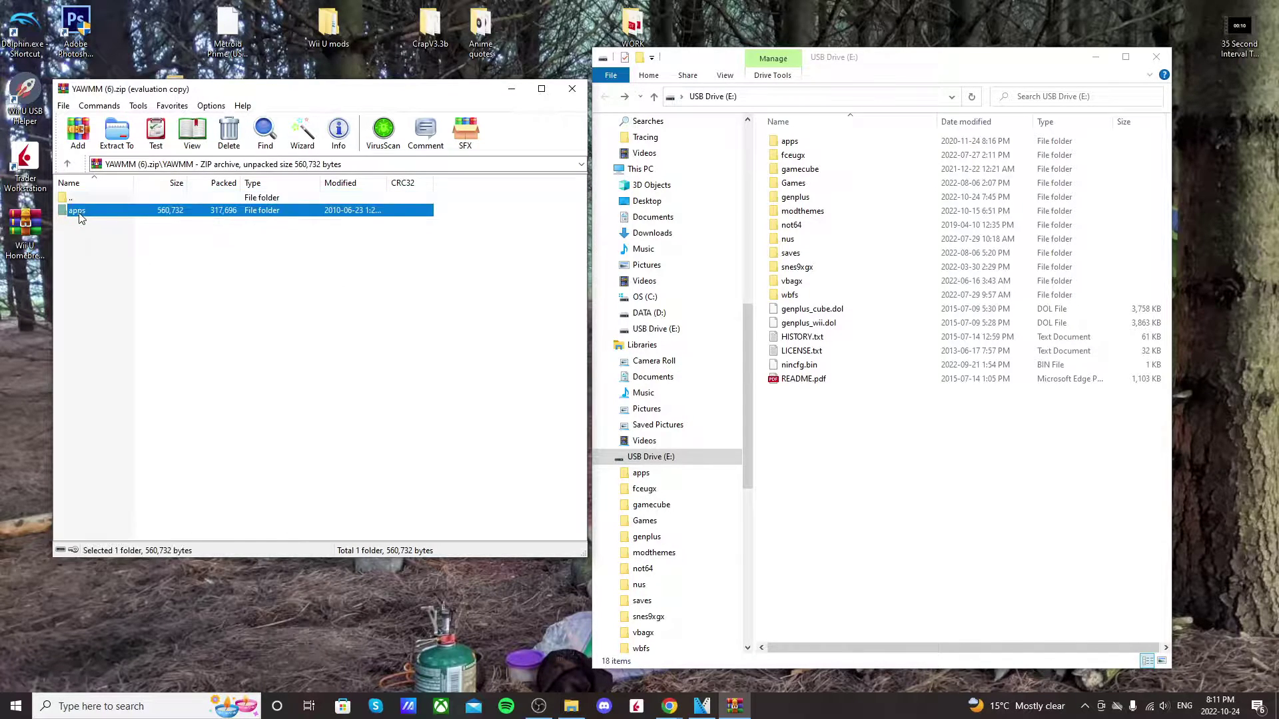
drag(212, 238, 905, 437)
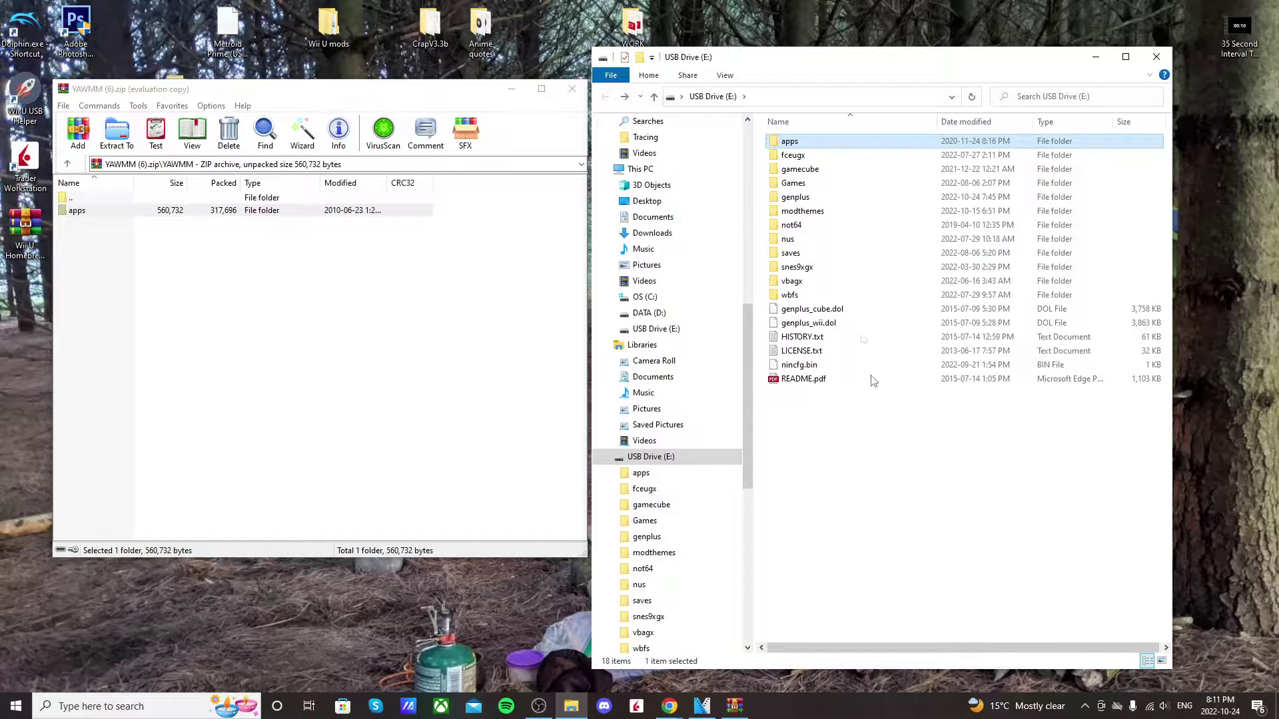
Step: Check the contents of the WADManager folder inside the USB drive's apps folder, return to the drive root and close the archive
double_click(817, 143)
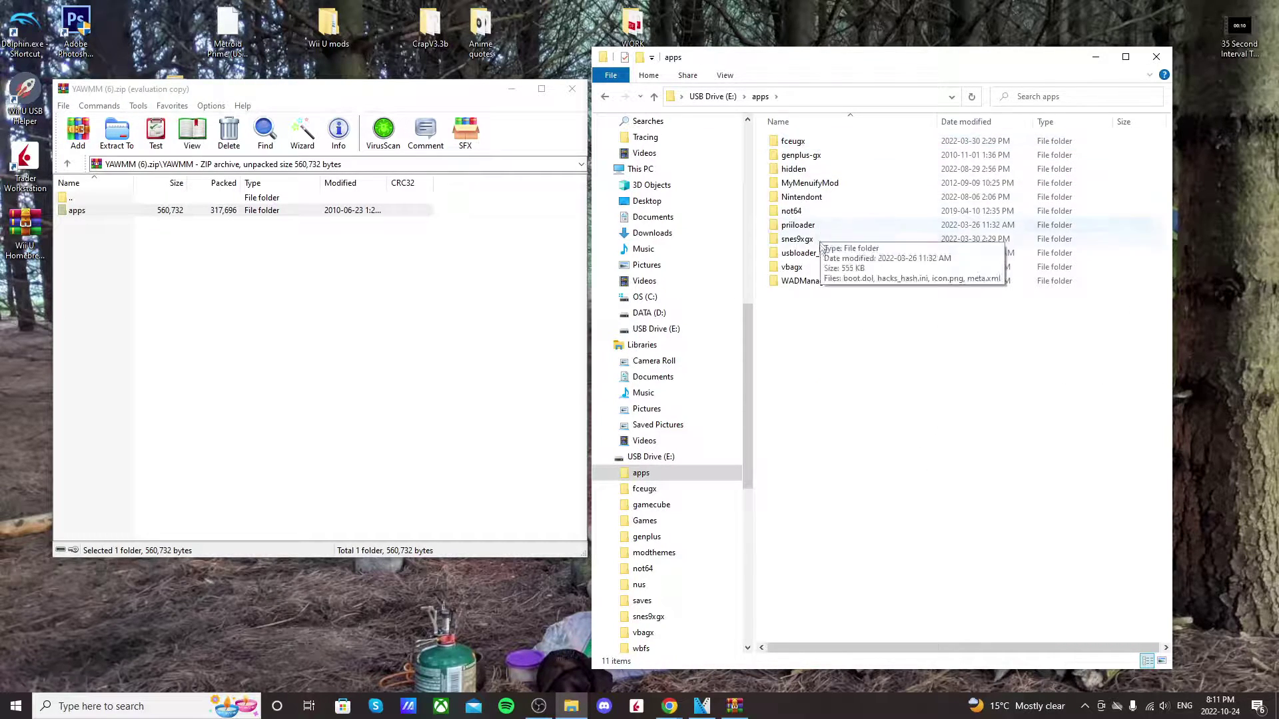
double_click(810, 282)
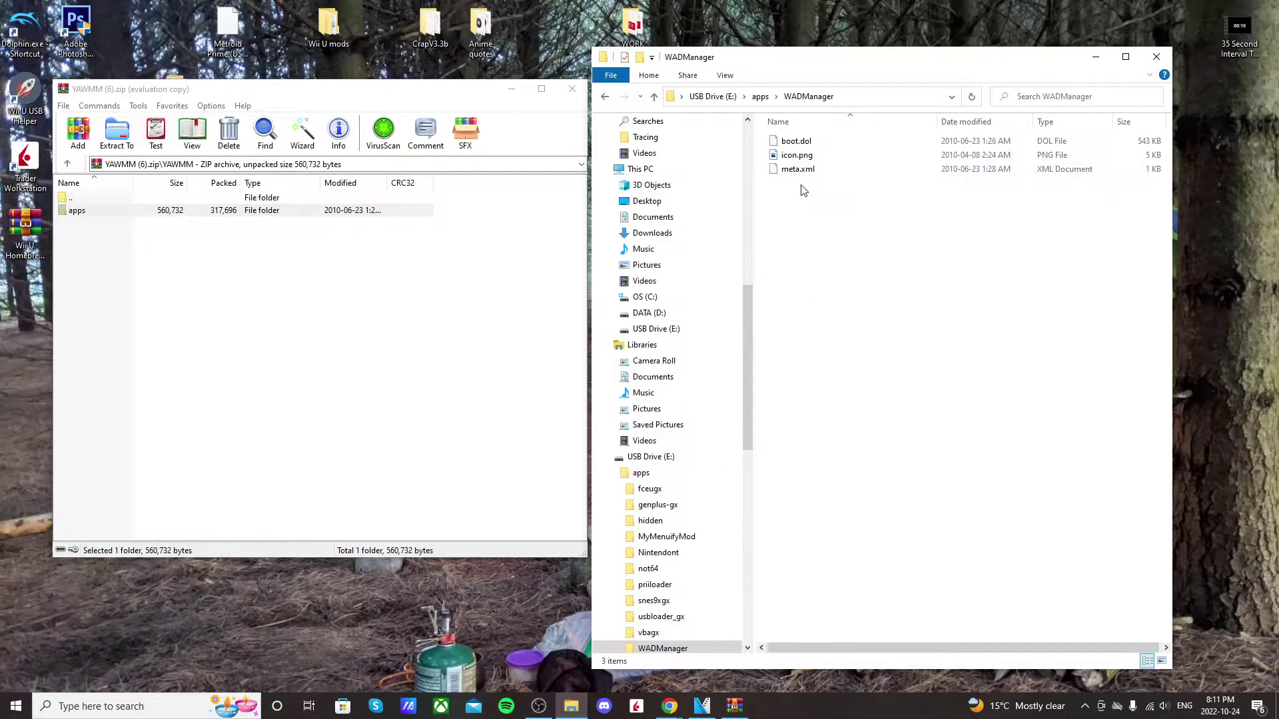
drag(801, 185, 814, 146)
click(825, 226)
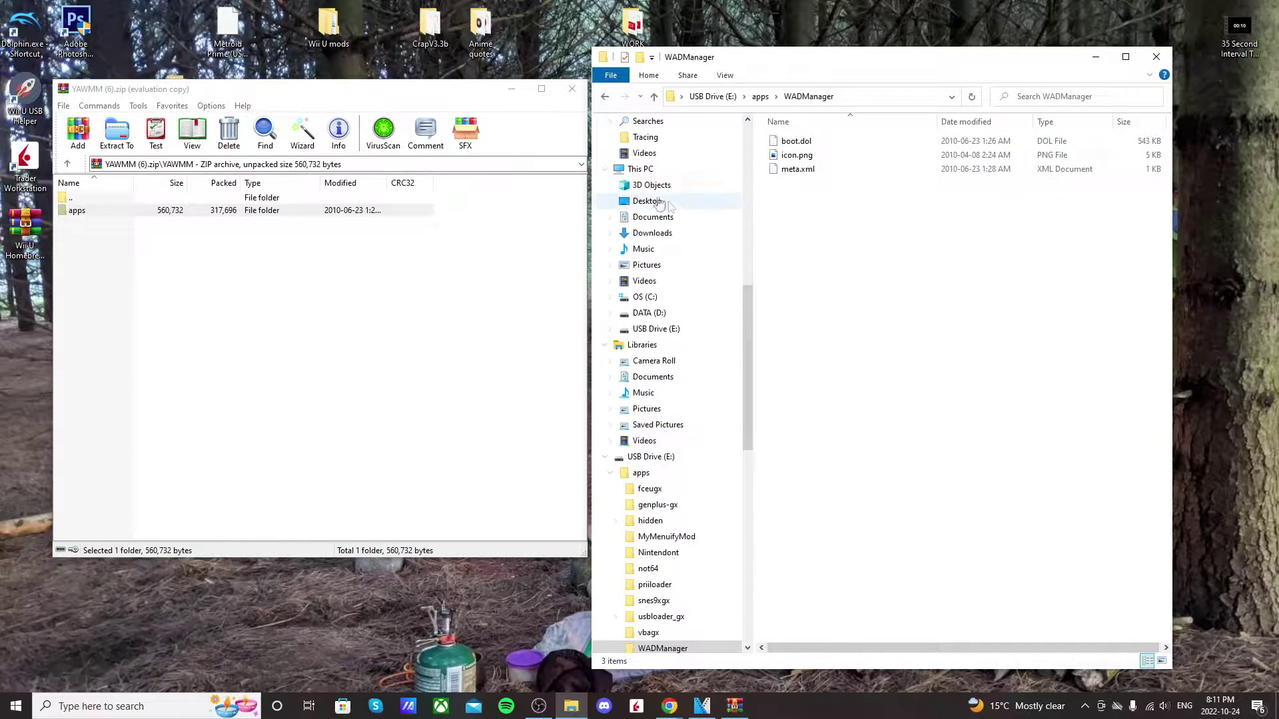
double_click(606, 98)
click(572, 88)
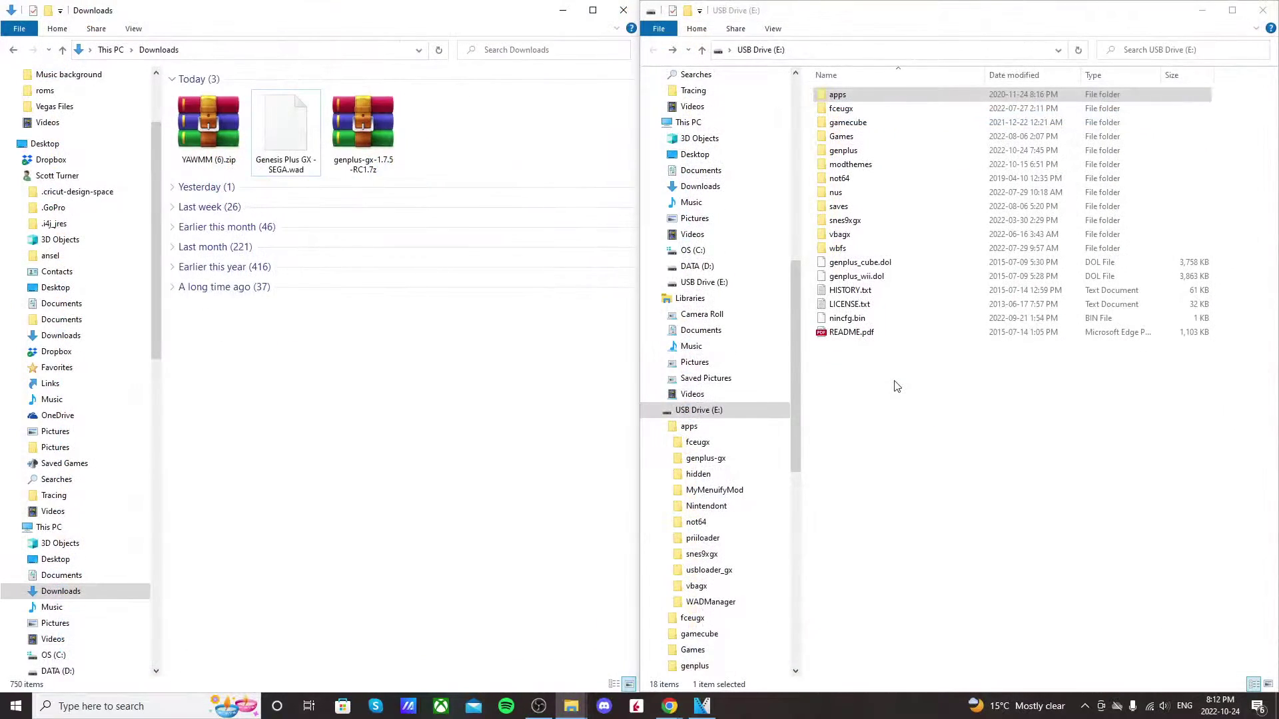
Step: Create a folder named wad in the root of USB Drive (E:)
right_click(895, 385)
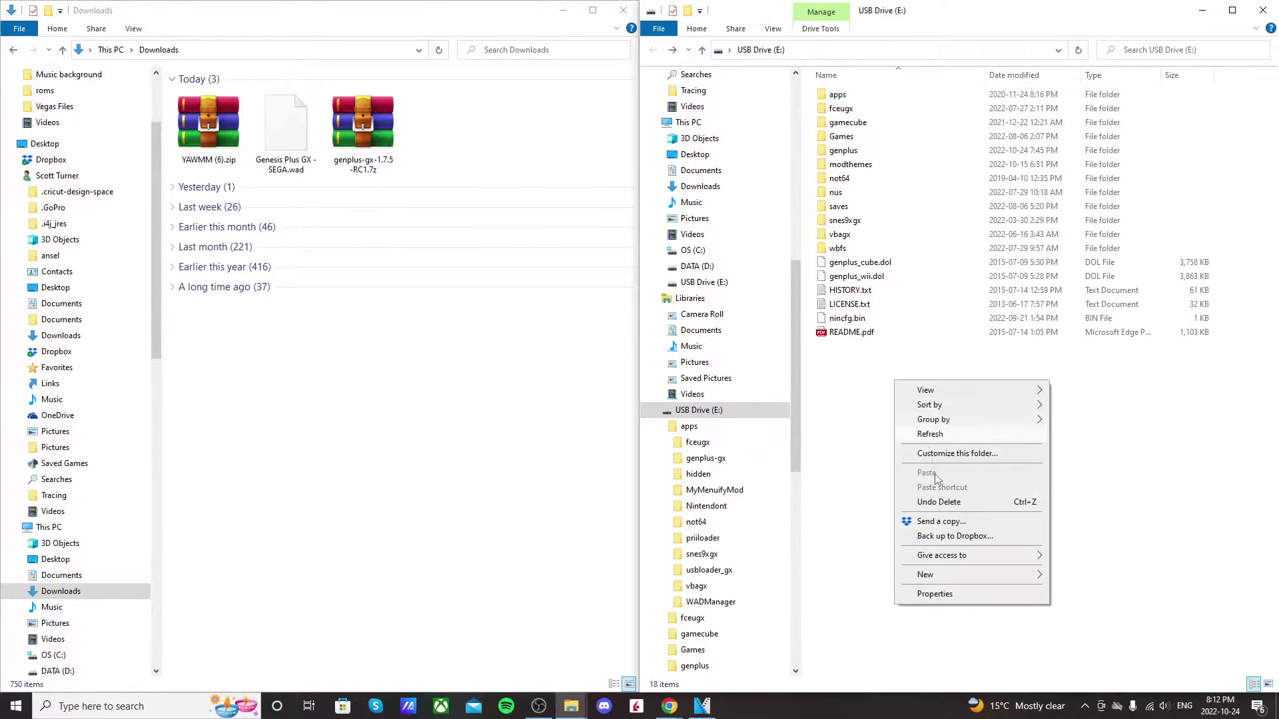
mouse_move(930, 576)
click(1080, 422)
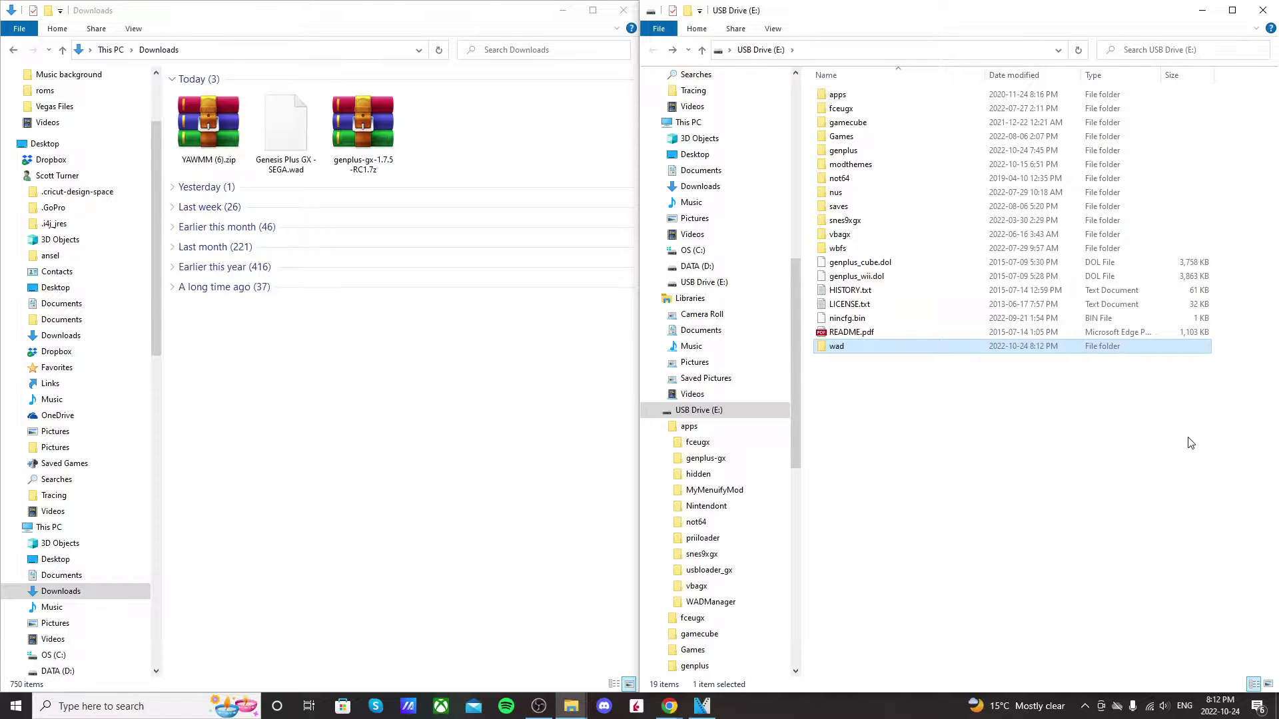
click(1061, 442)
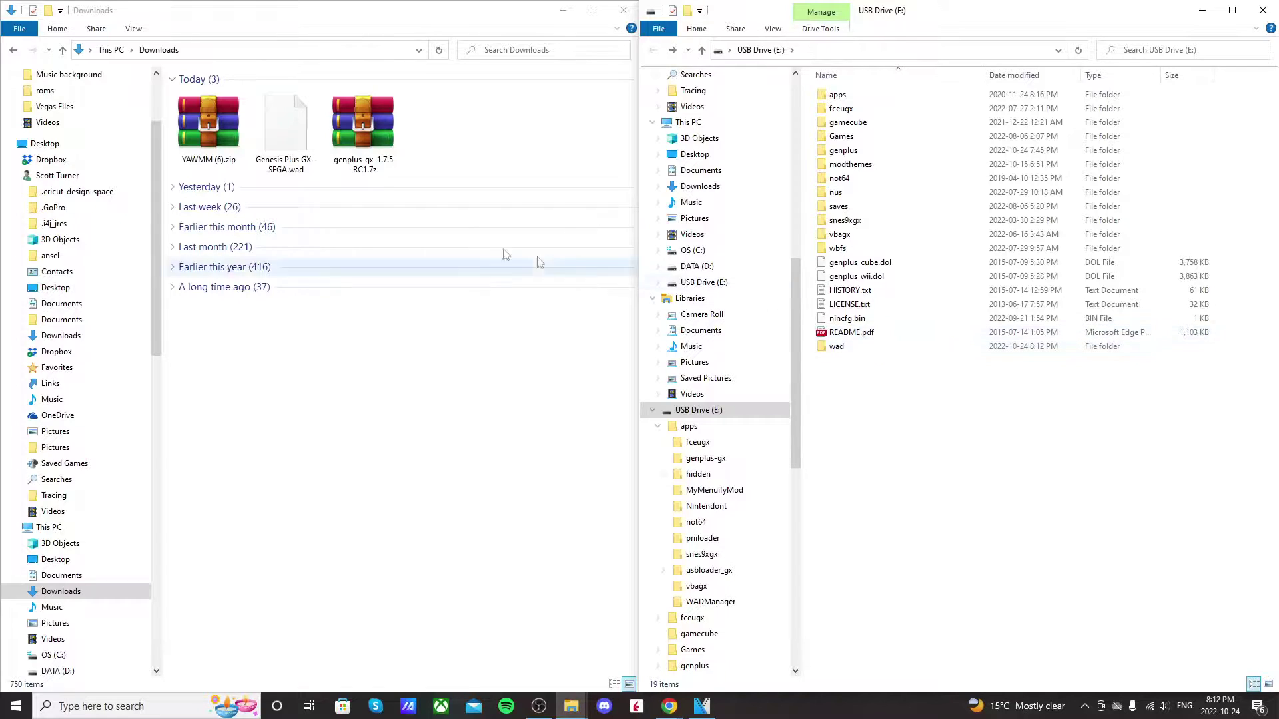
Step: Copy Genesis Plus GX - SEGA.wad from Downloads into the USB drive's wad folder and check that folder
click(291, 145)
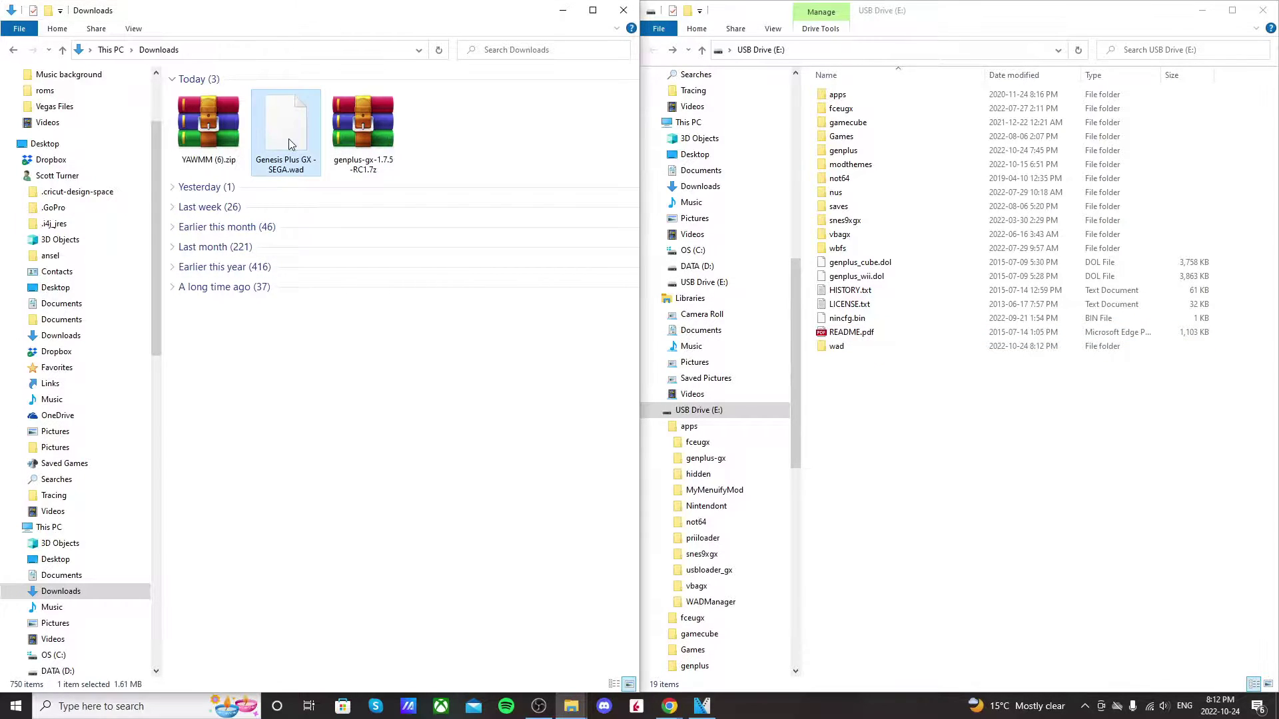
drag(283, 146, 870, 346)
double_click(864, 346)
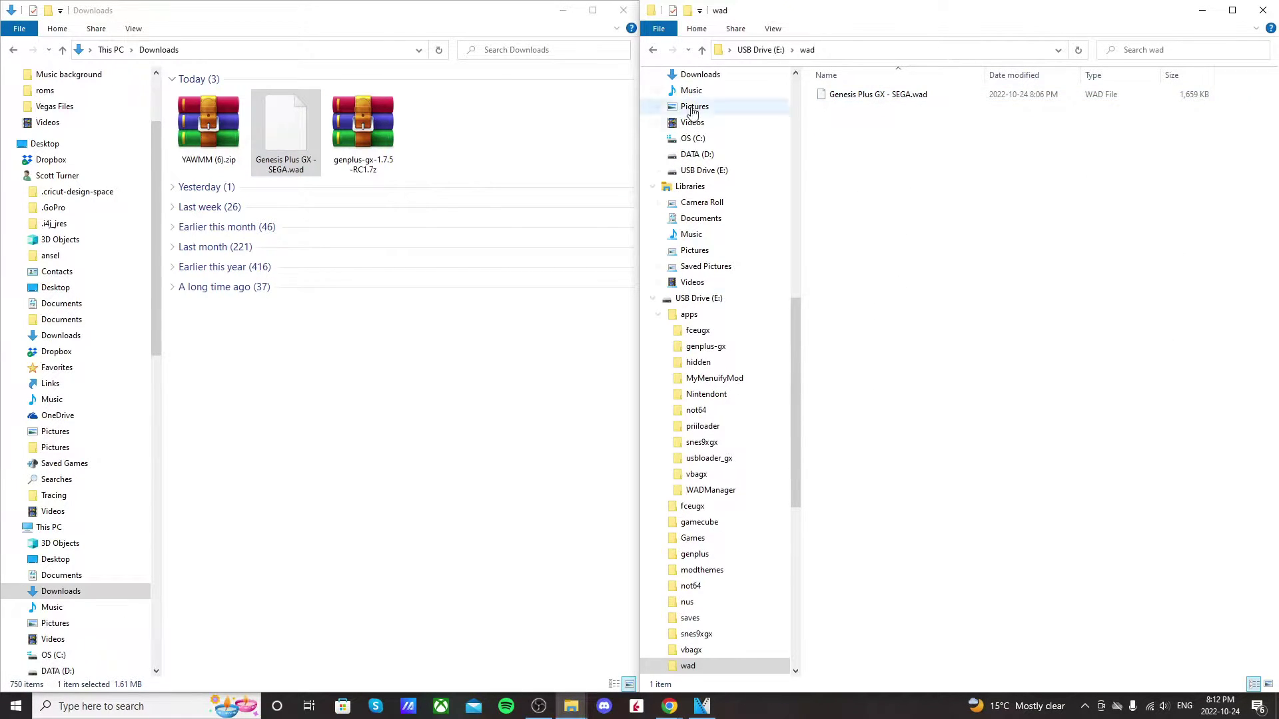
key(alt+Left)
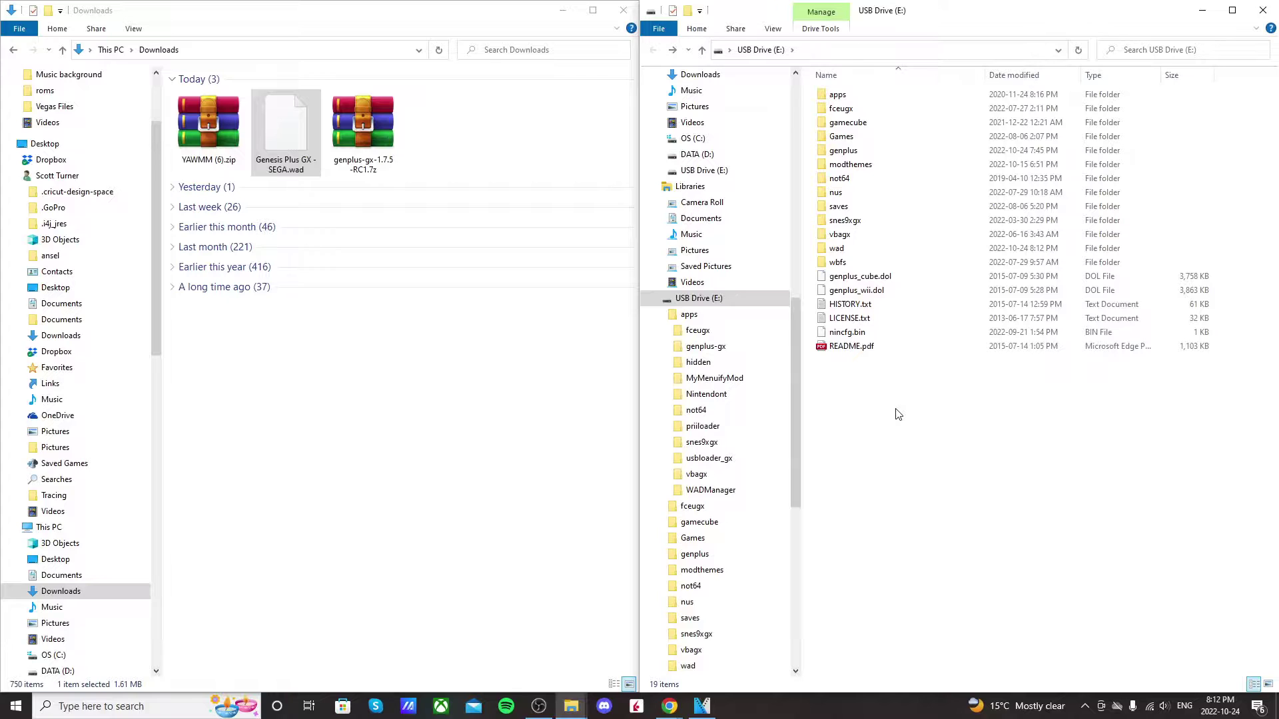
Step: Review the contents of the apps and wad folders on the USB drive
double_click(864, 95)
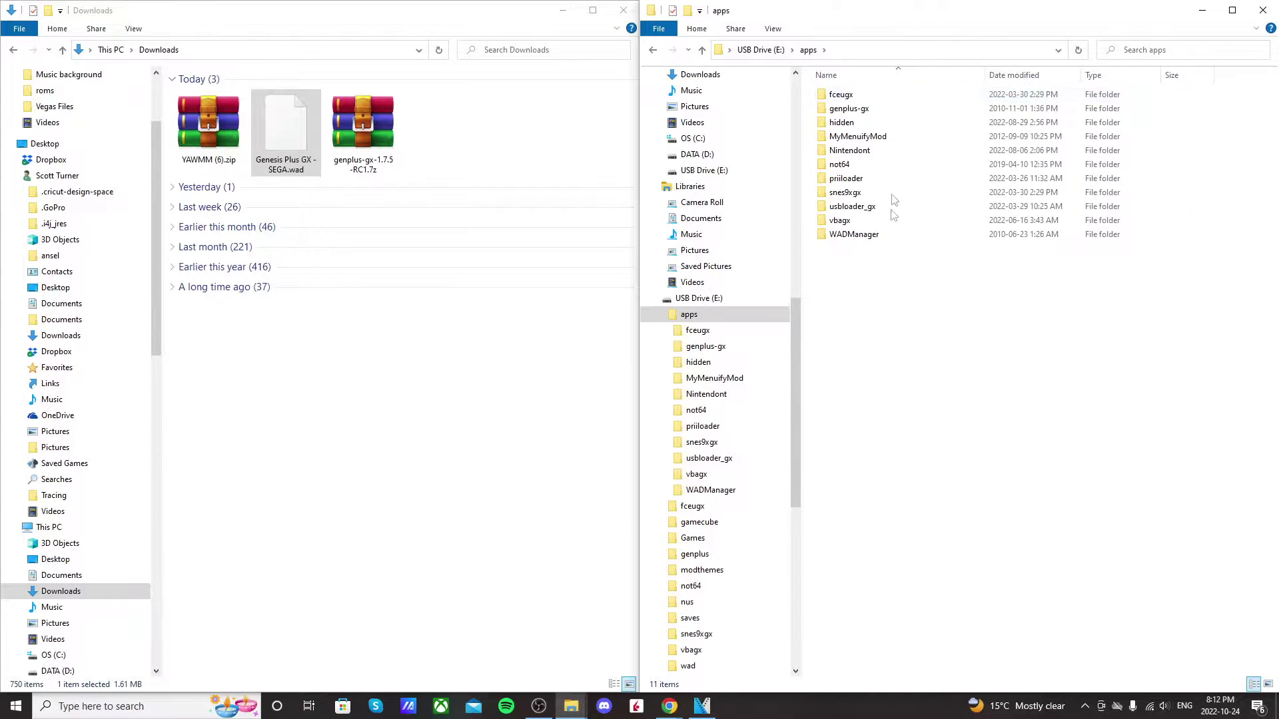
click(653, 52)
double_click(856, 250)
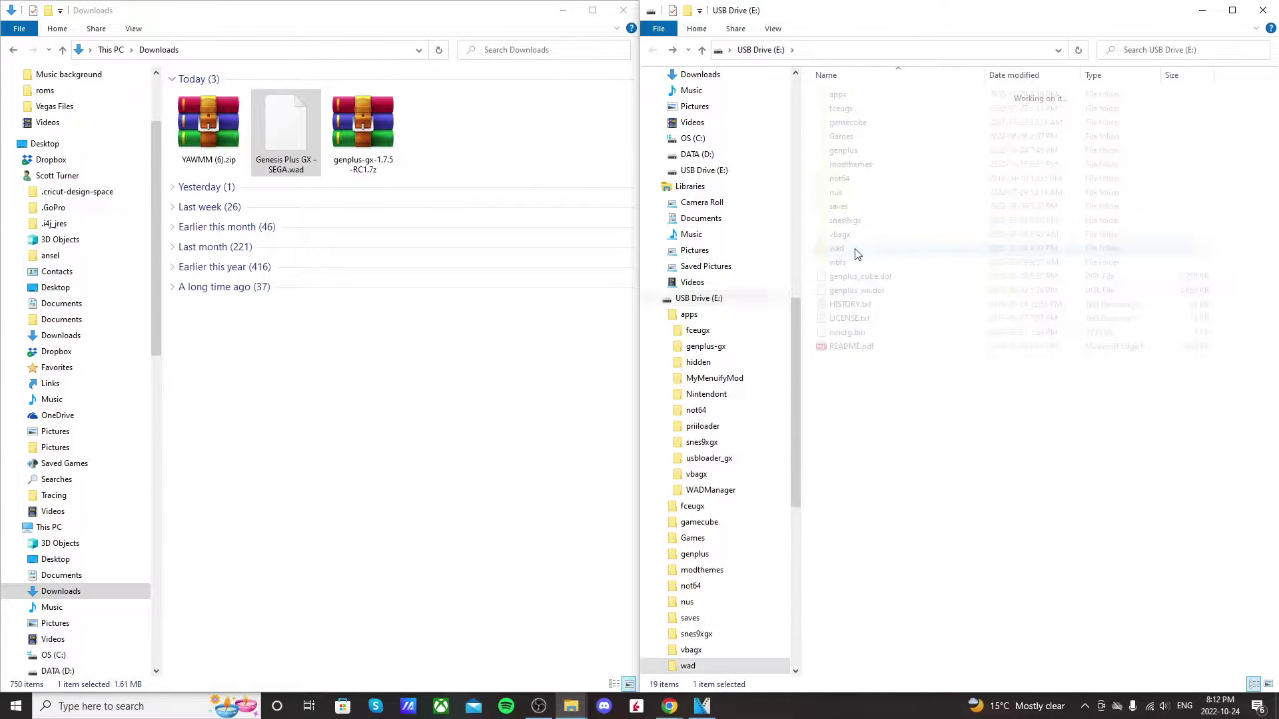
click(653, 51)
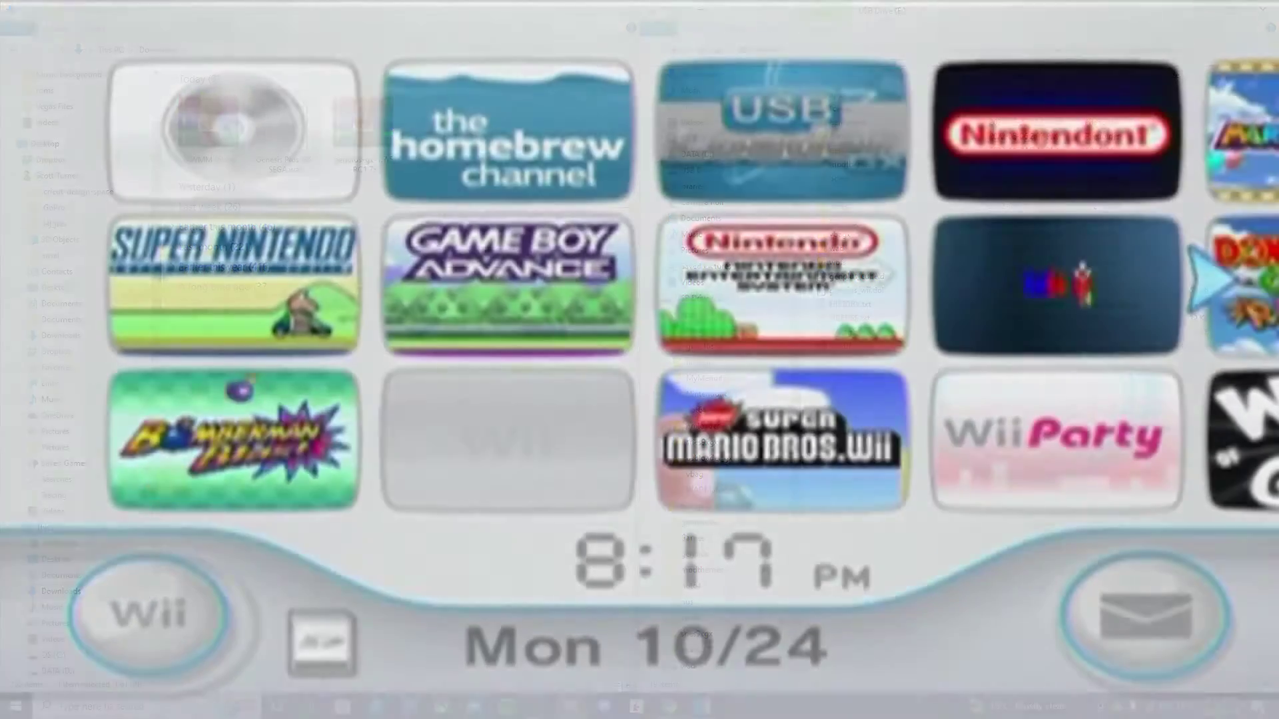
Step: Open the Homebrew Channel on the Wii and launch Yet Another Wad Mgr
click(531, 137)
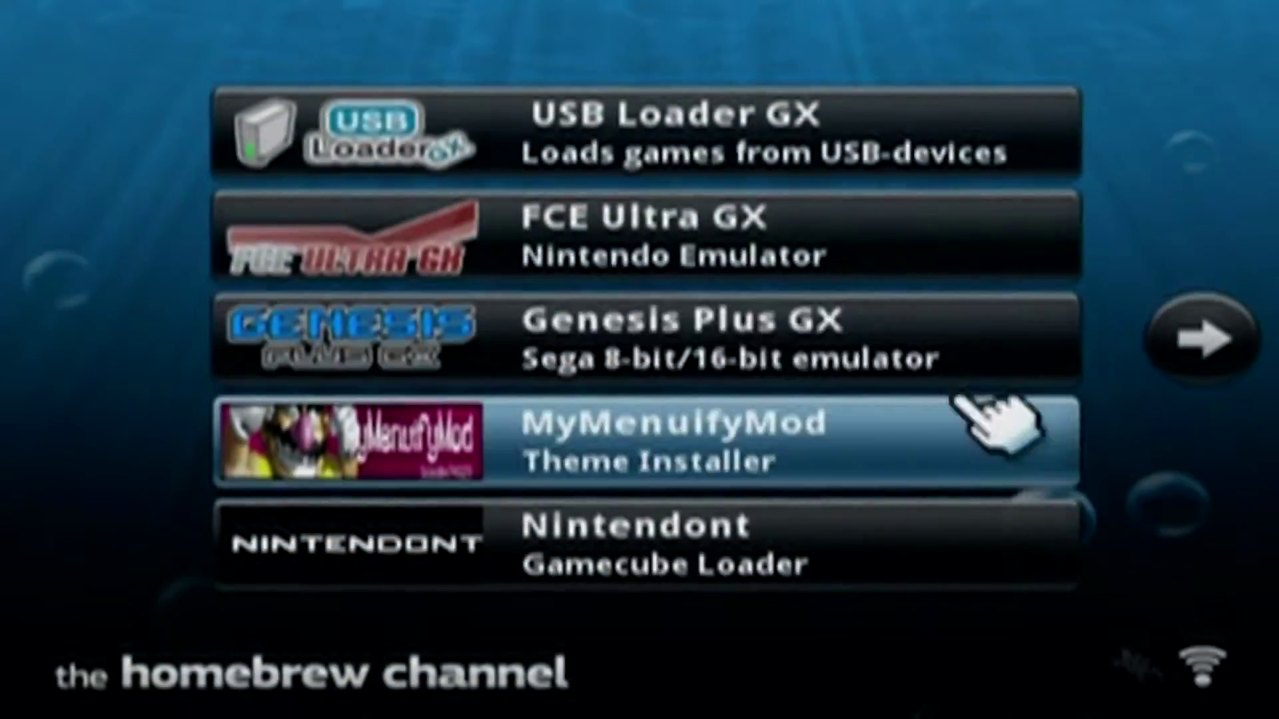
key(Right)
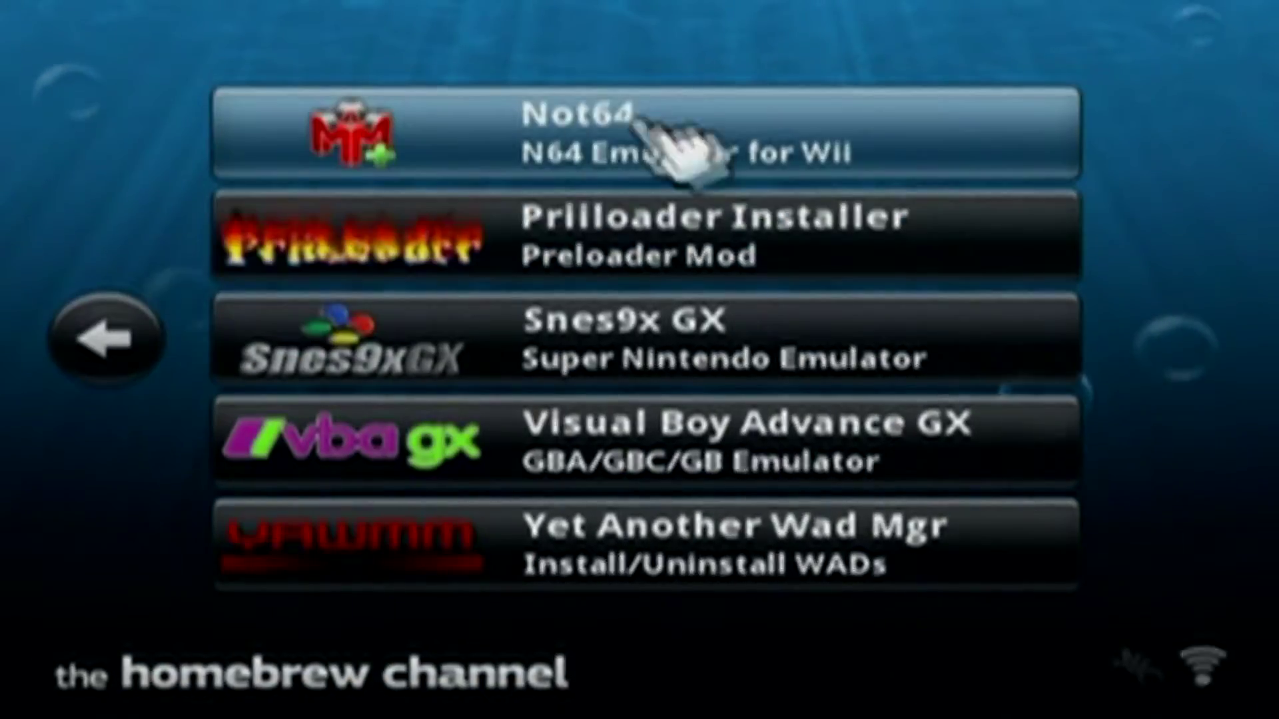
click(846, 564)
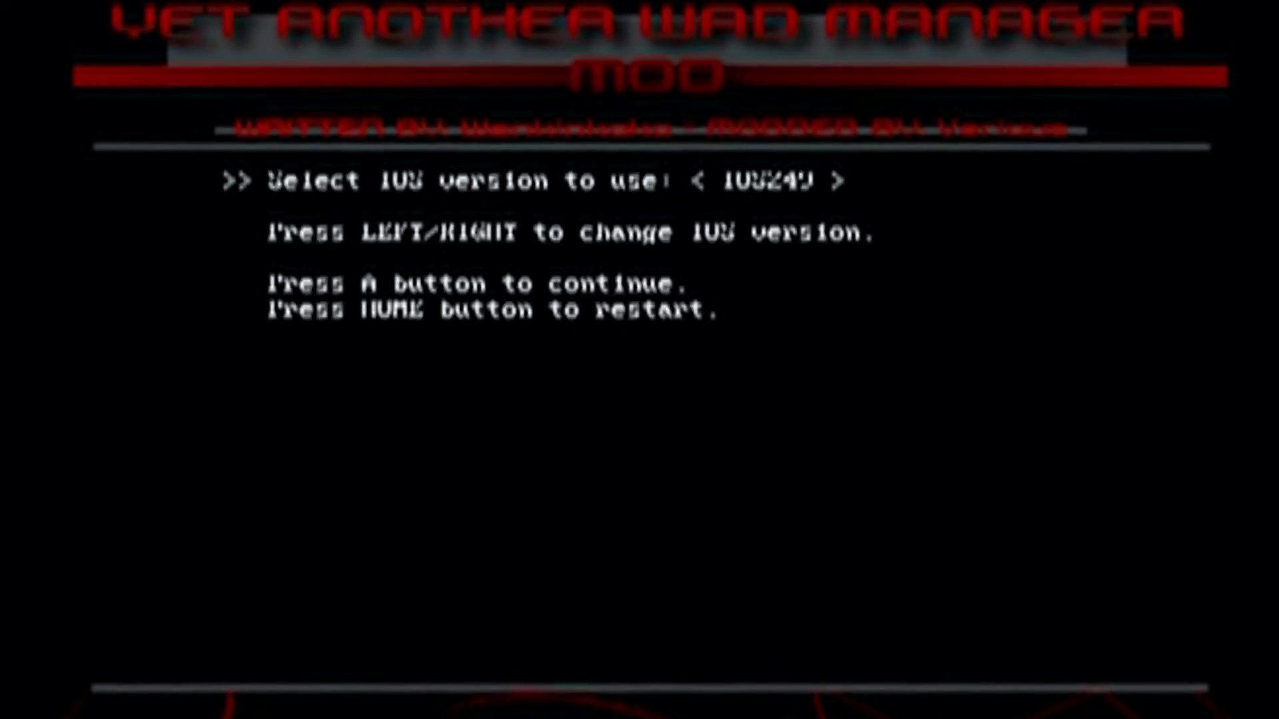
Step: Accept IOS249 as the IOS version and continue with the NAND emulator device set to Disable
key(Return)
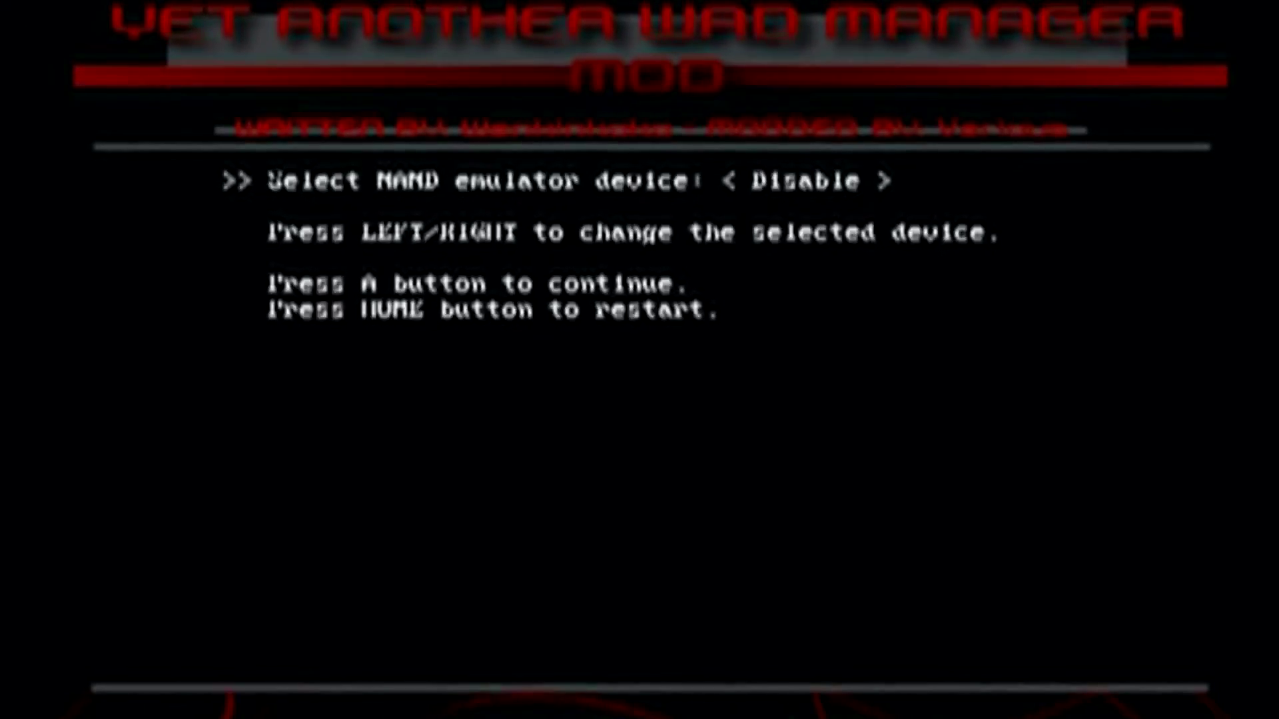
key(Return)
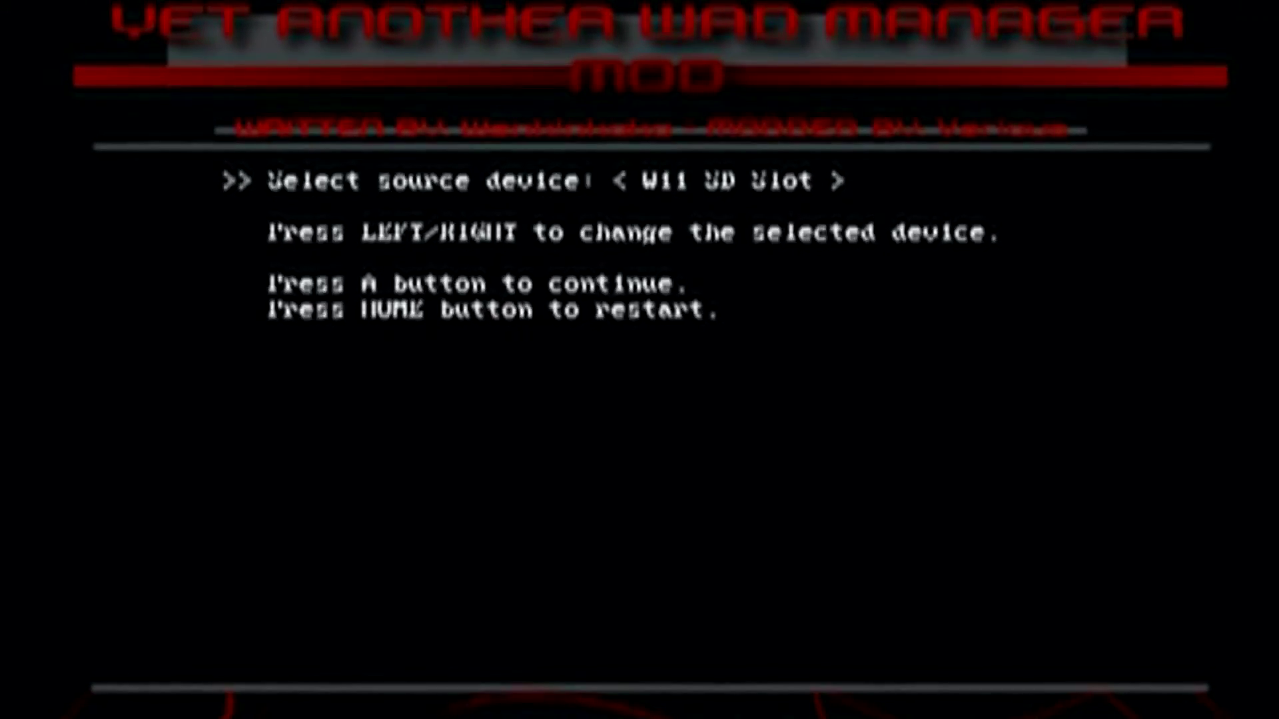
Step: Browse the source devices and try to mount the Wii SD Slot
key(Right)
key(Right)
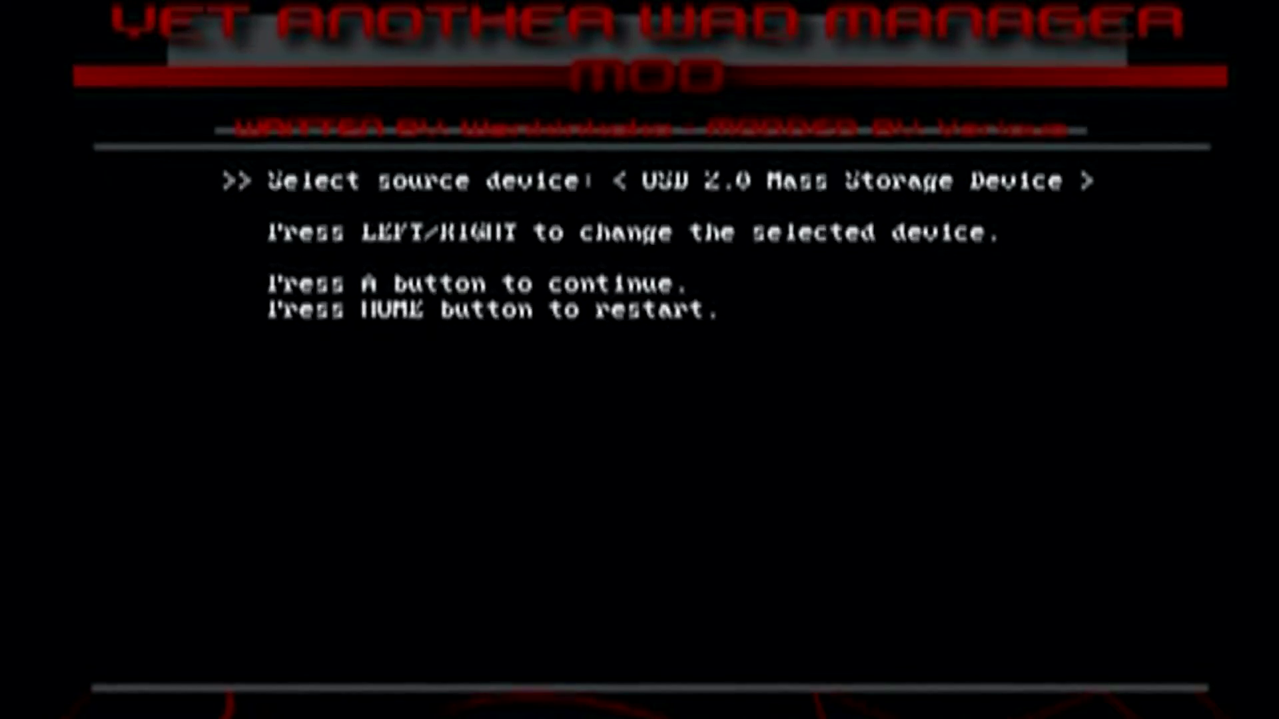
key(Left)
key(Right)
key(Left)
key(Left)
key(Return)
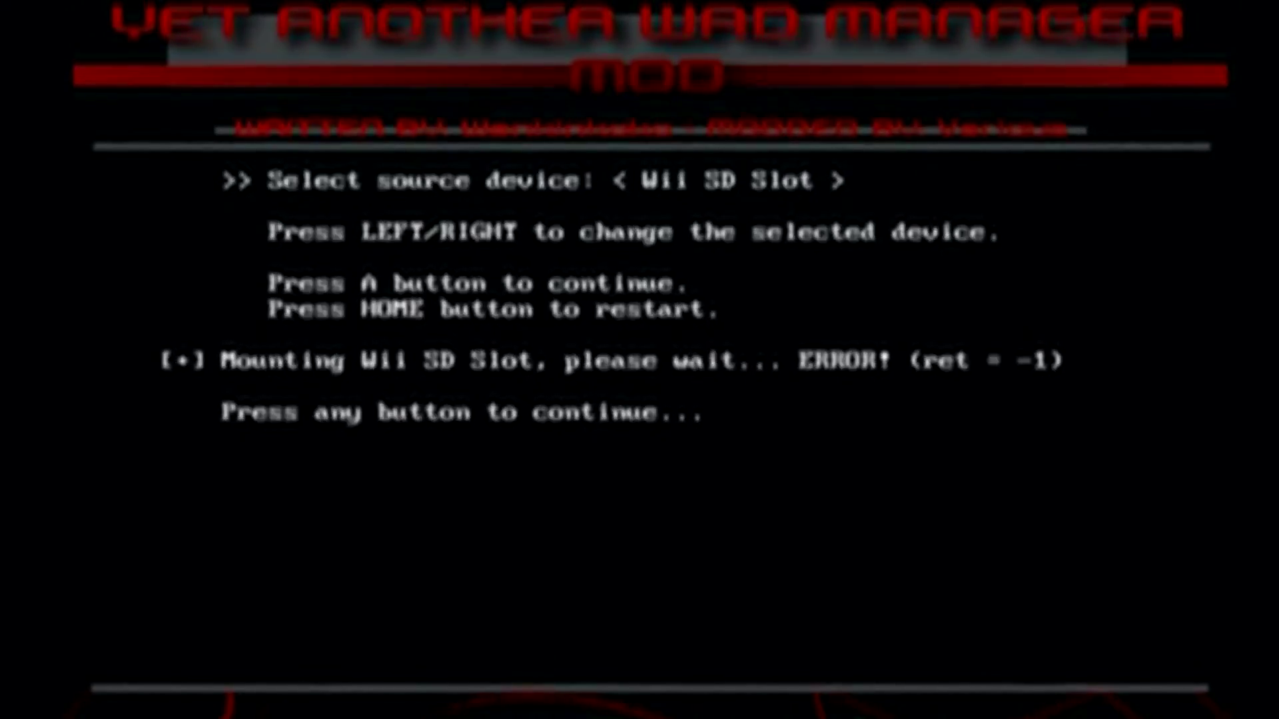
key(Return)
Step: Try to mount the USB Mass Storage Device as the source device
key(Right)
key(Return)
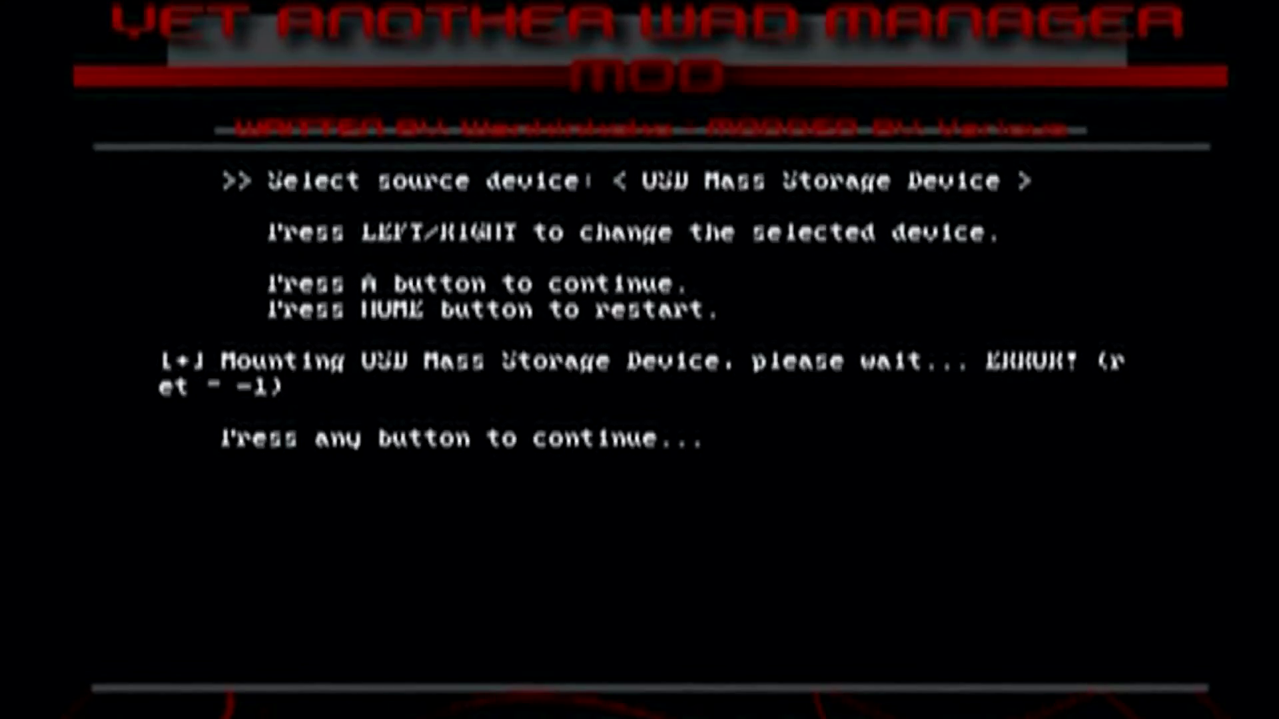
key(Return)
Step: Set the source device to USB 2.0 Mass Storage Device and load its WAD file list
key(Left)
key(Left)
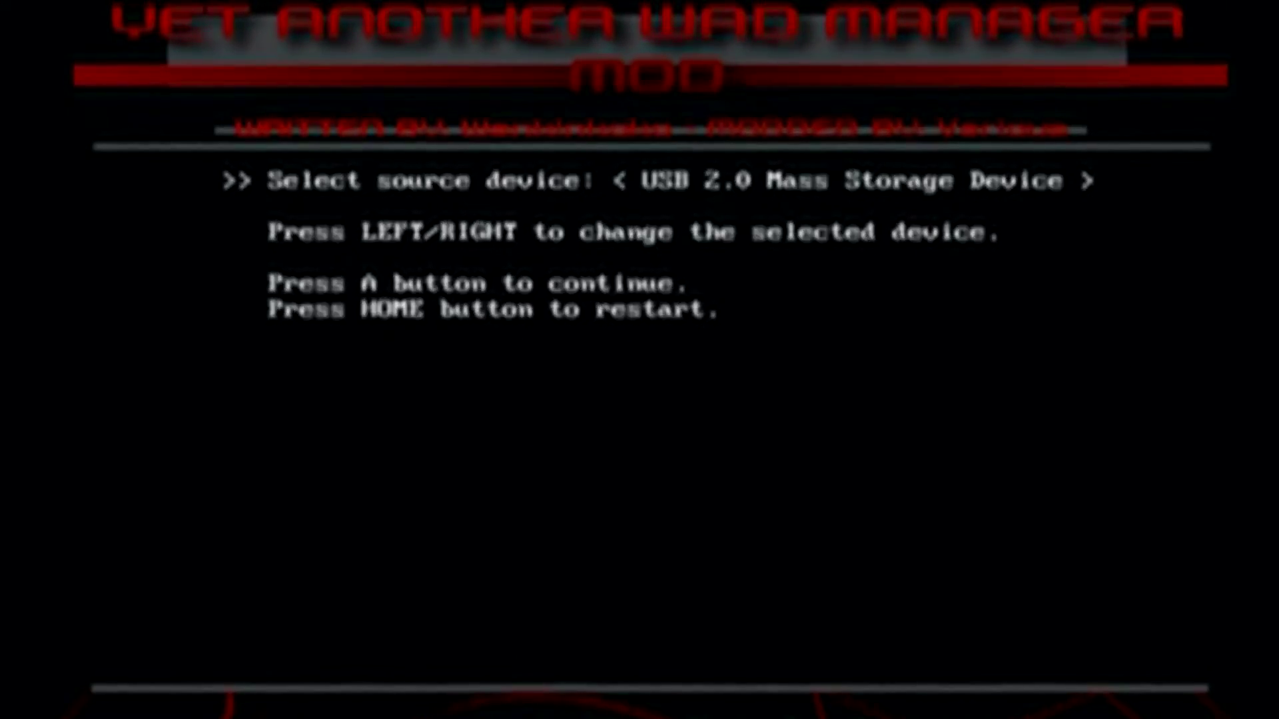
key(Left)
key(Right)
key(Right)
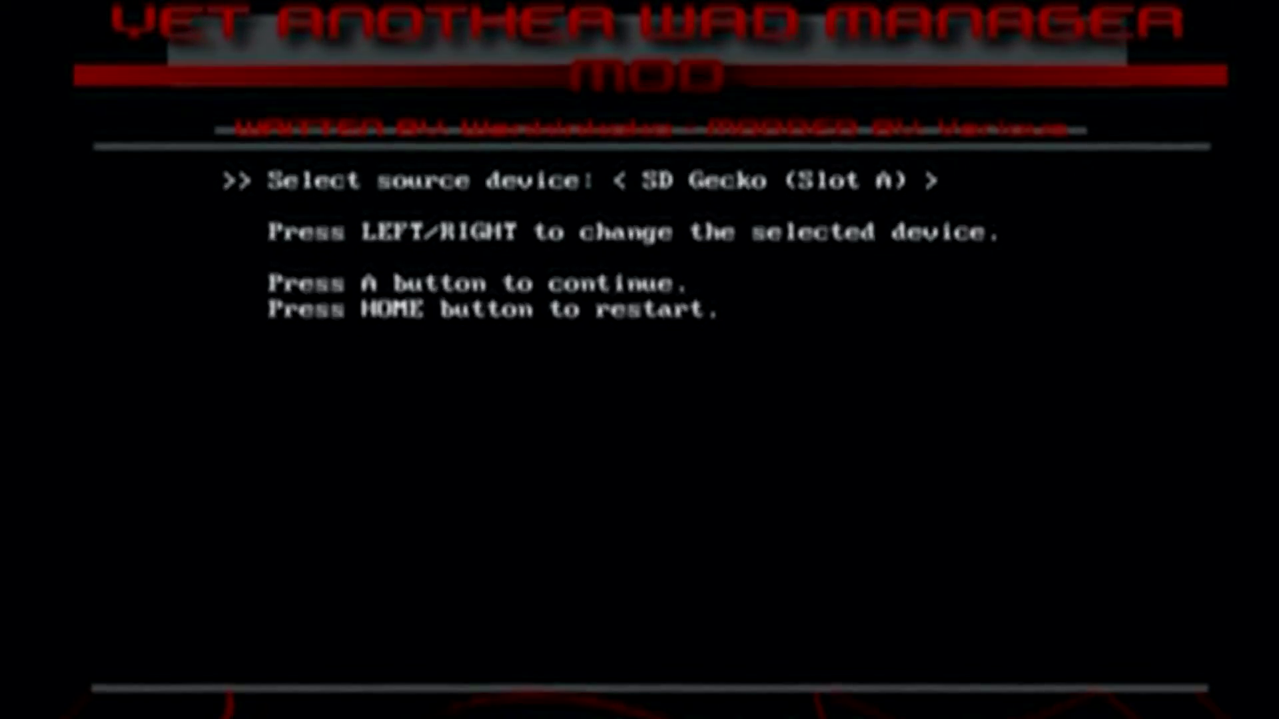
key(Left)
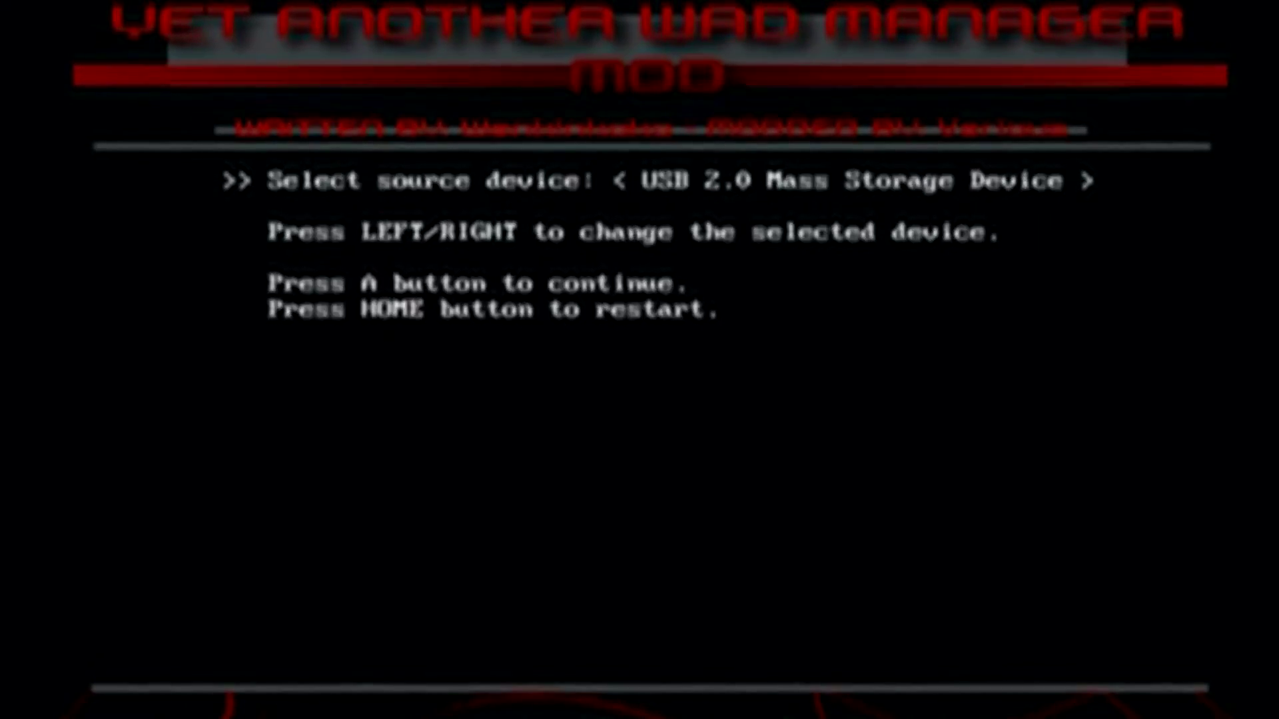
key(a)
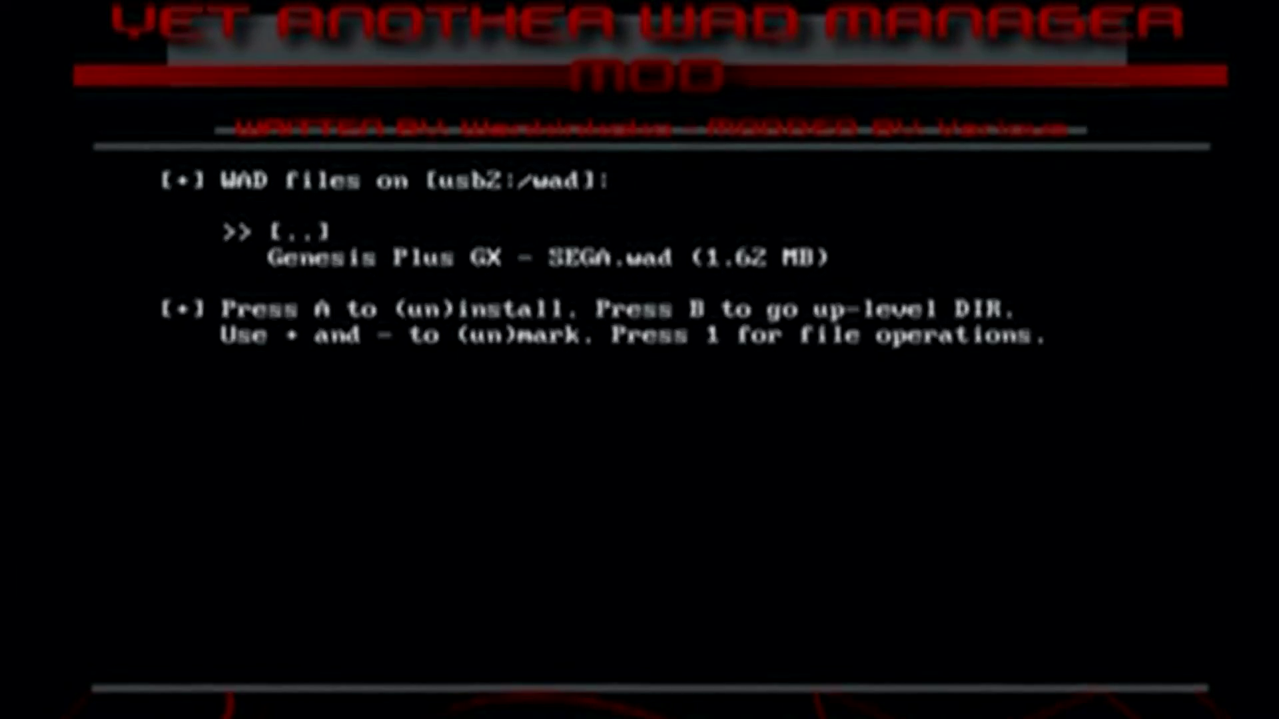
Step: Install Genesis Plus GX - SEGA.wad using the Install WAD action and return to the WAD file list
key(Down)
key(a)
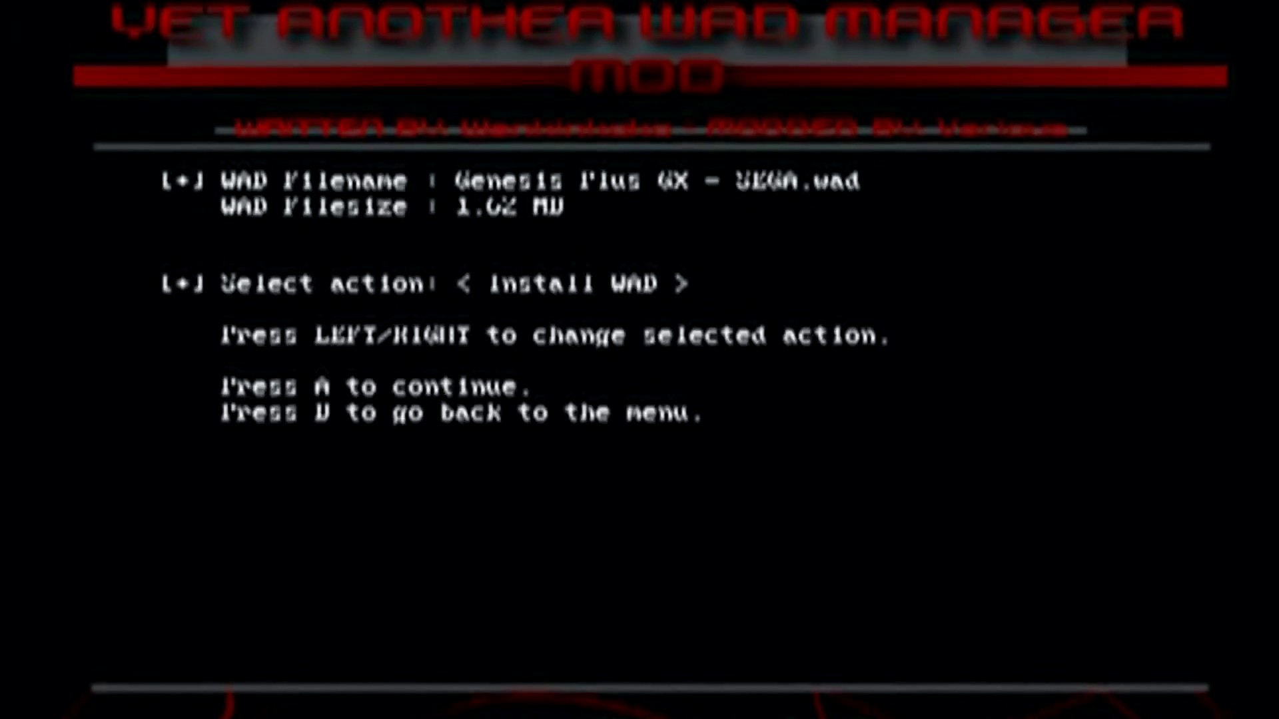
key(Right)
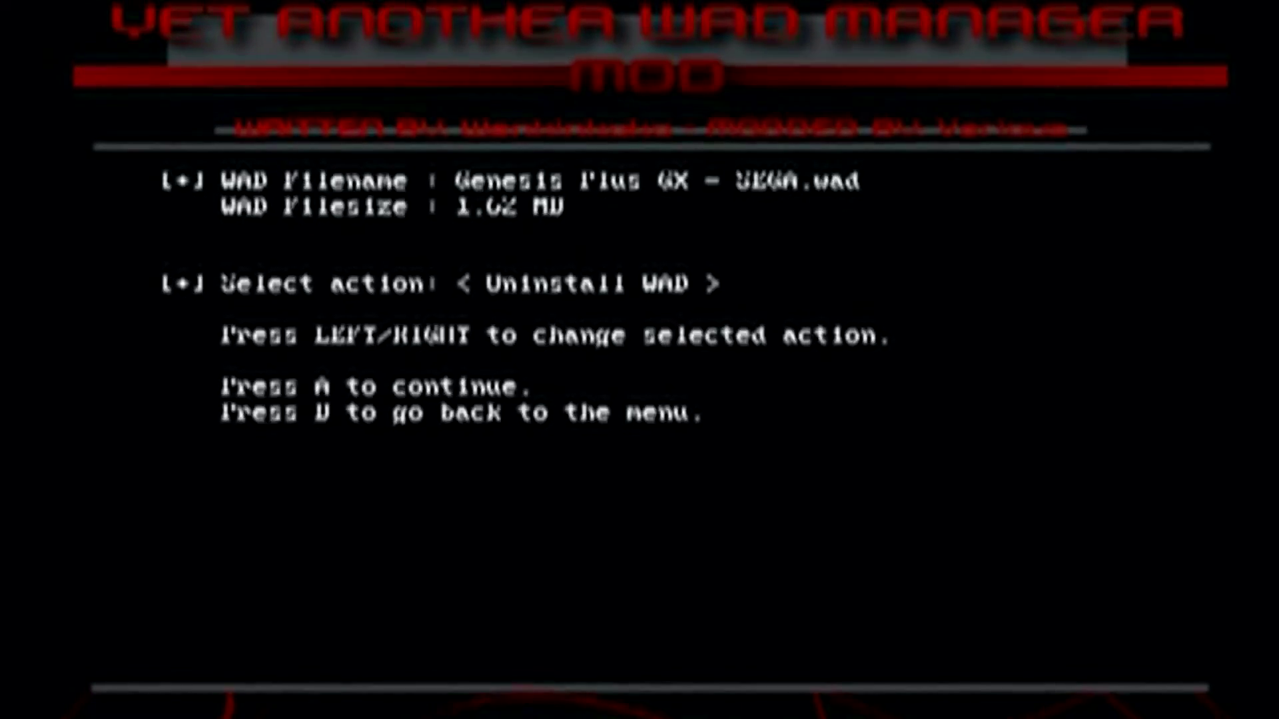
key(Left)
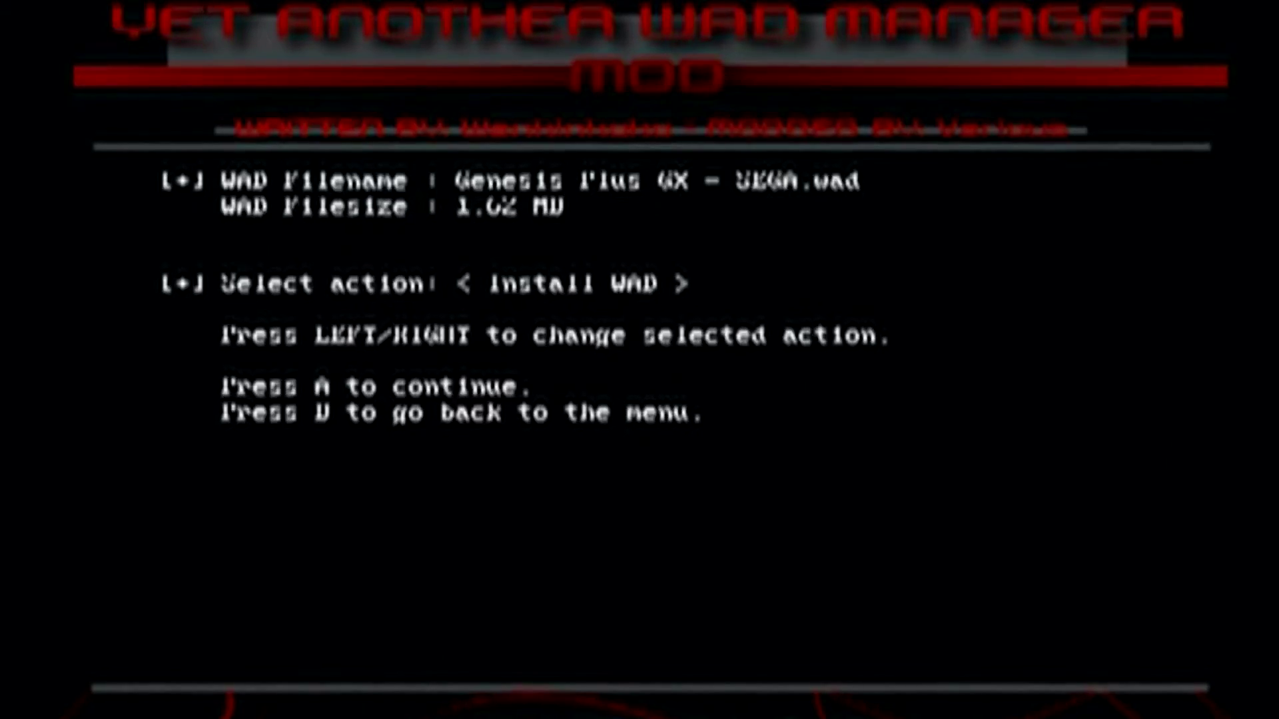
key(a)
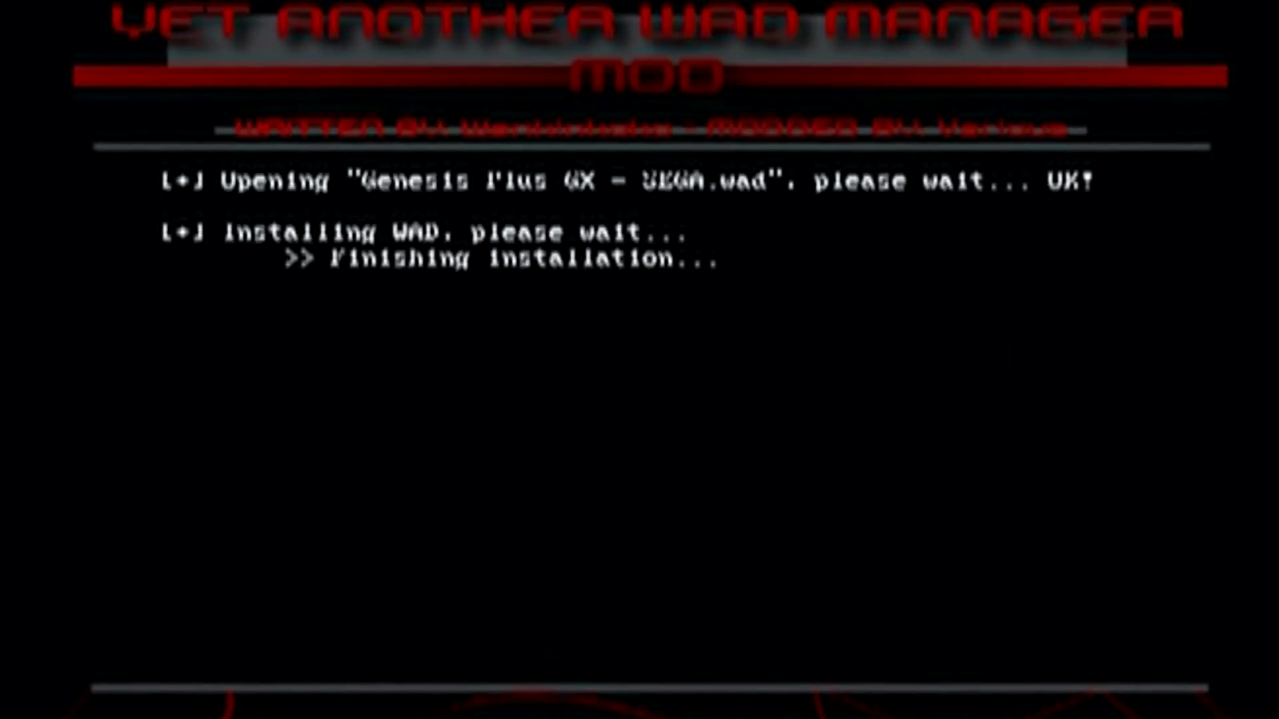
key(a)
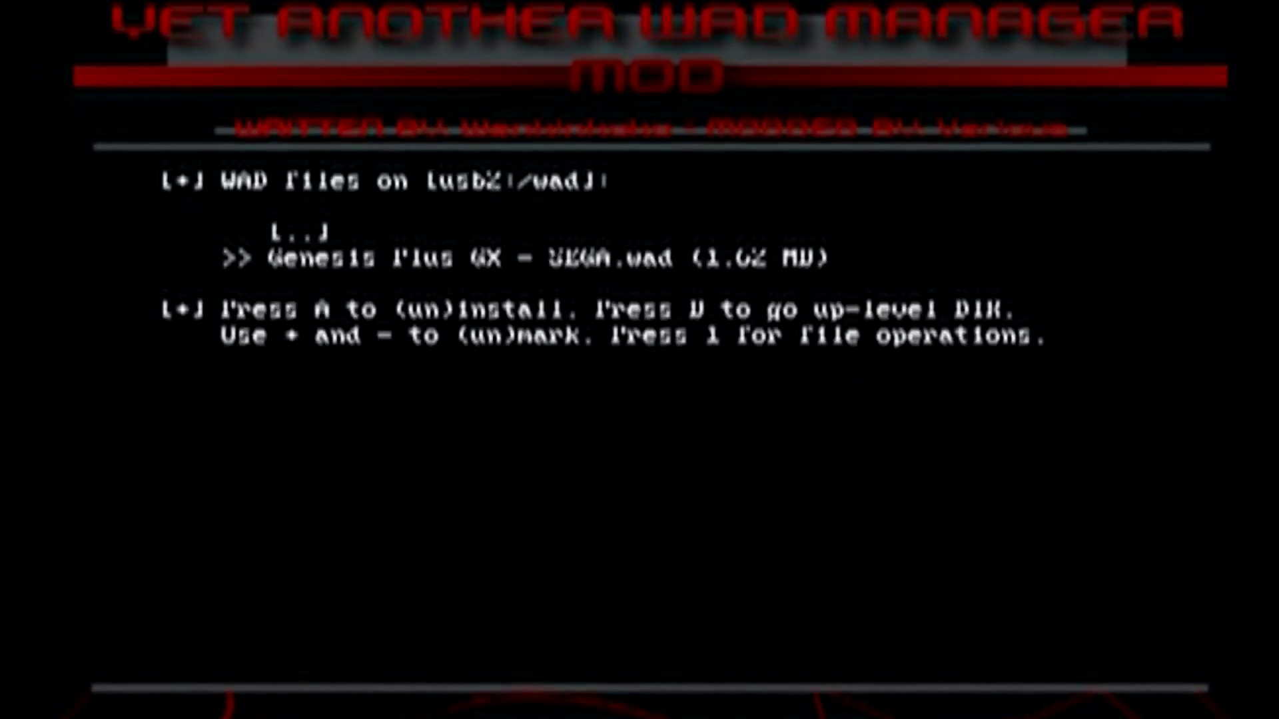
Step: Exit the WAD manager to the Wii Menu and open the Sega channel with the Sonic logo
key(Home)
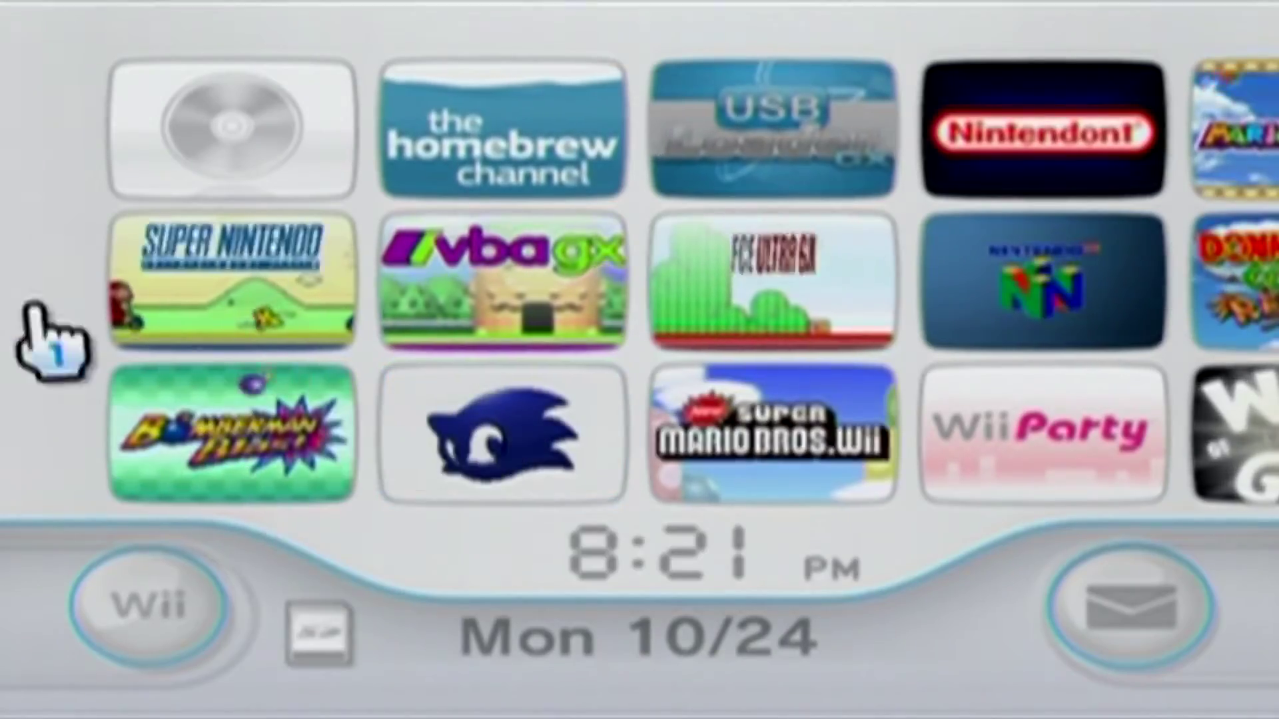
click(504, 432)
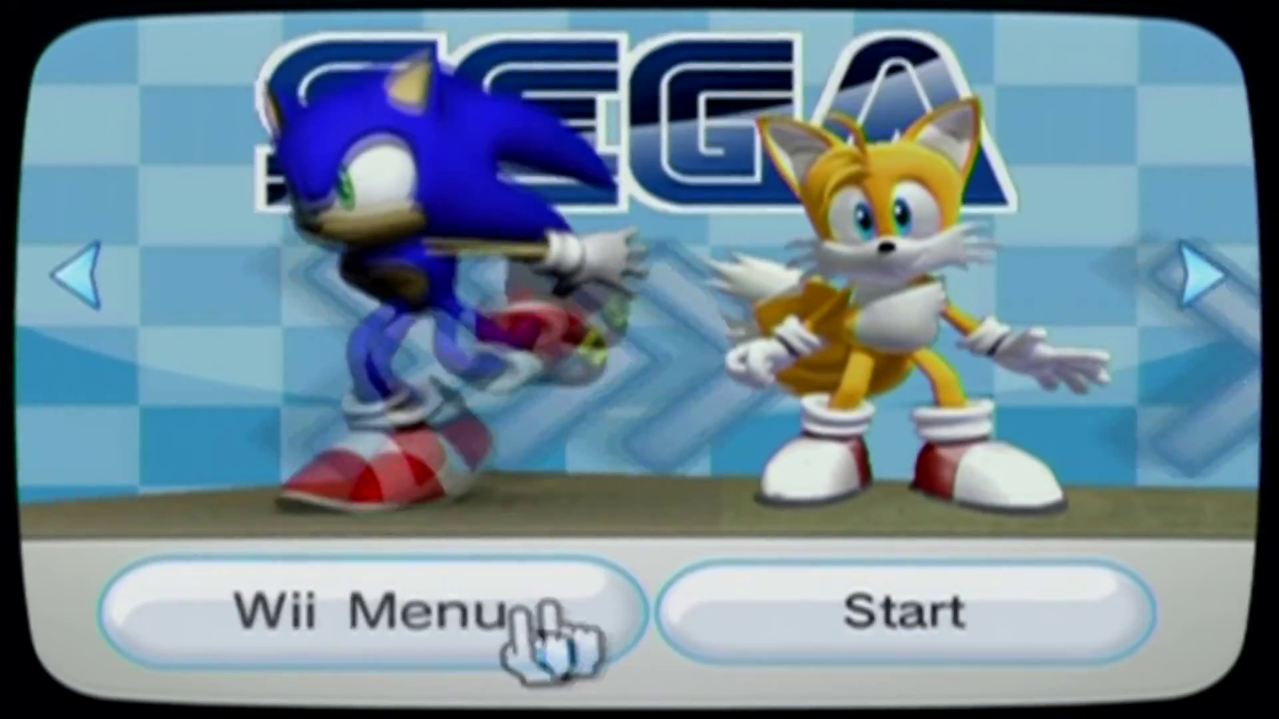
click(550, 603)
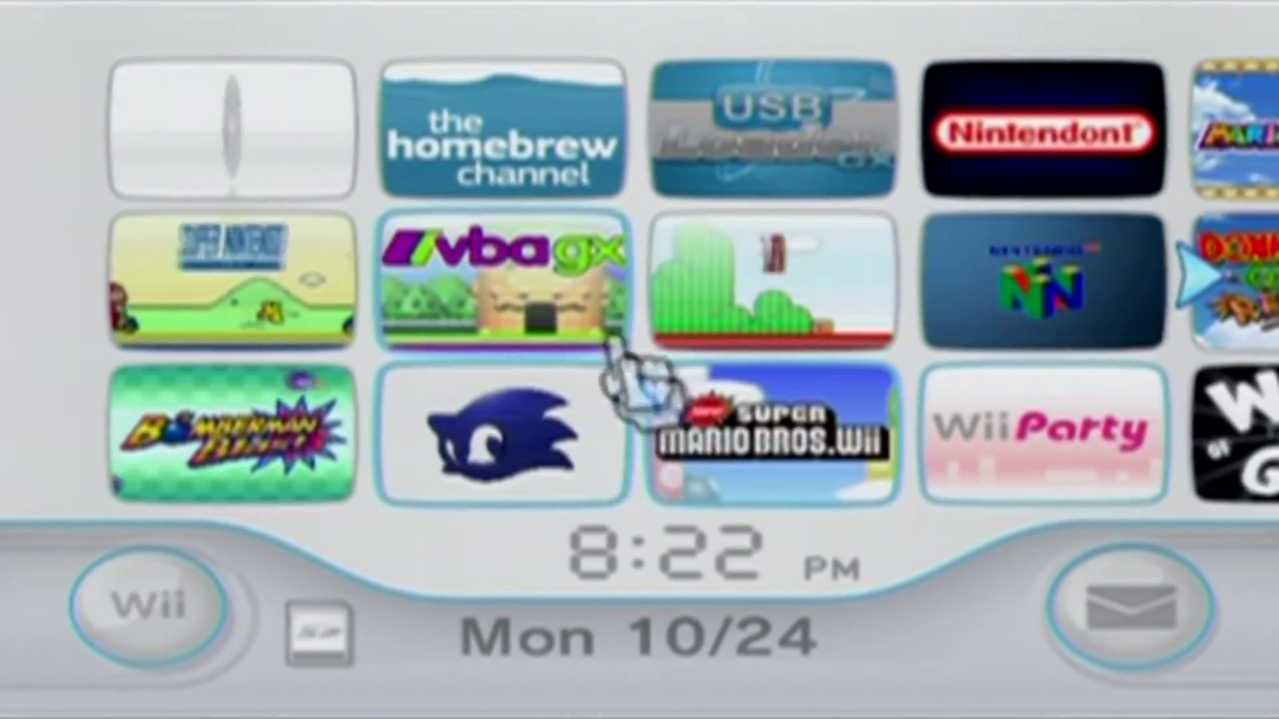
click(576, 453)
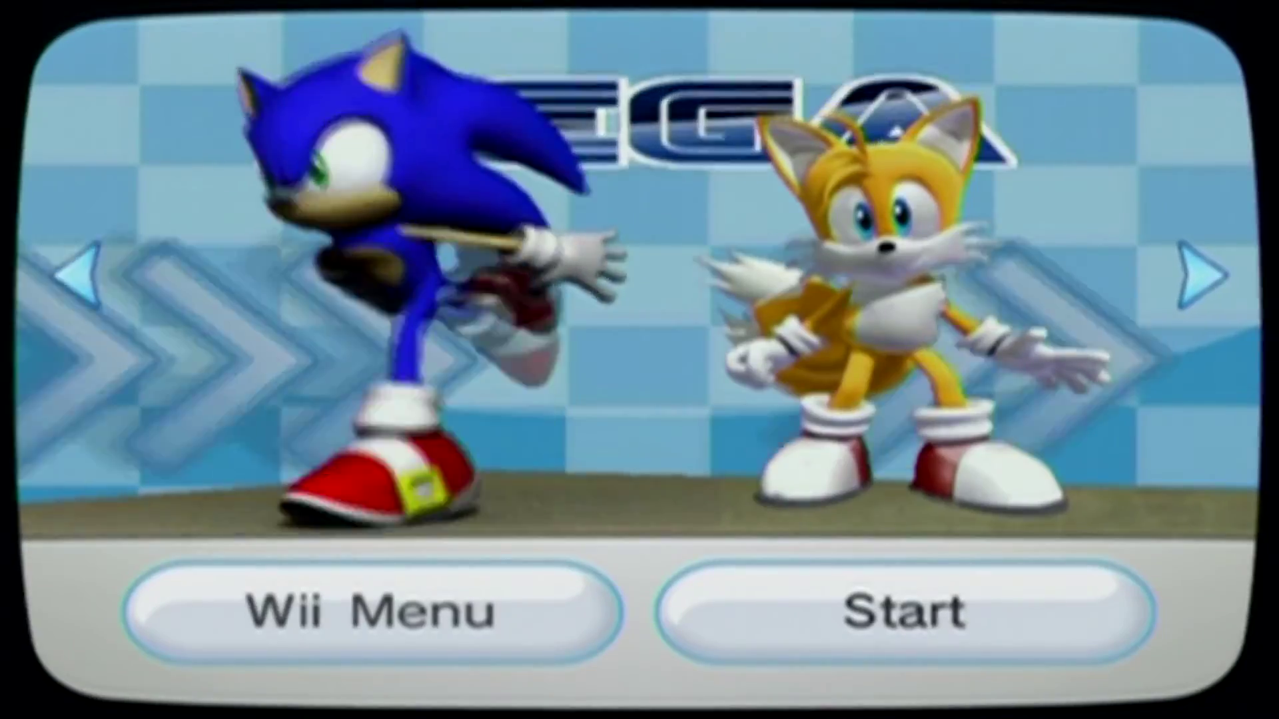